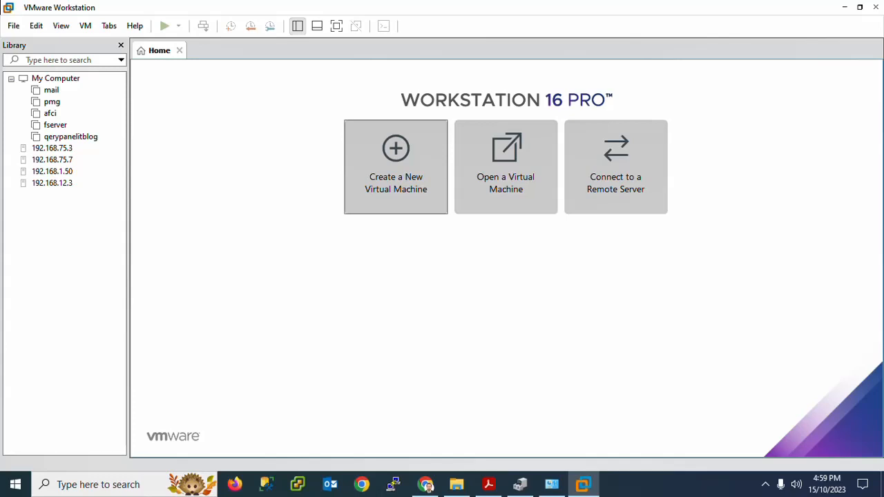
Review the HPE ESXi images web page and the downloaded ESXi 7.0.2 ISO in File Explorer, and return to VMware Workstation.
{"action": "left_click", "coordinate": [426, 485]}
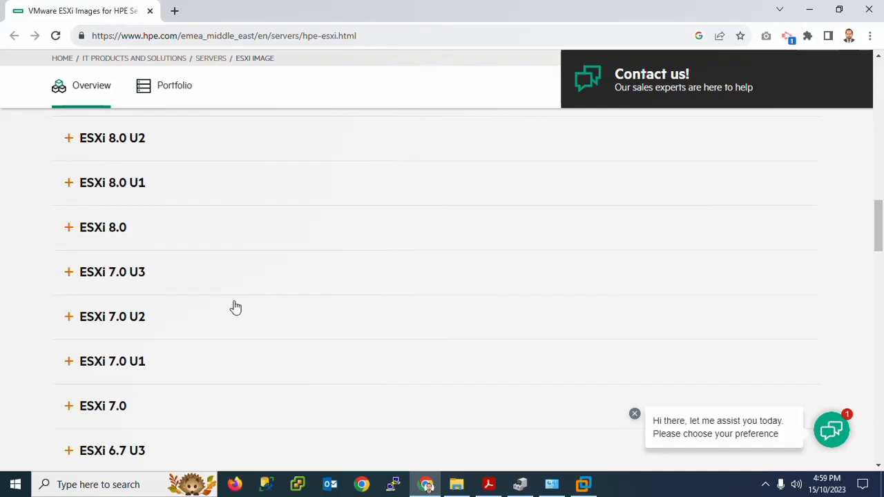
{"action": "left_click", "coordinate": [456, 484]}
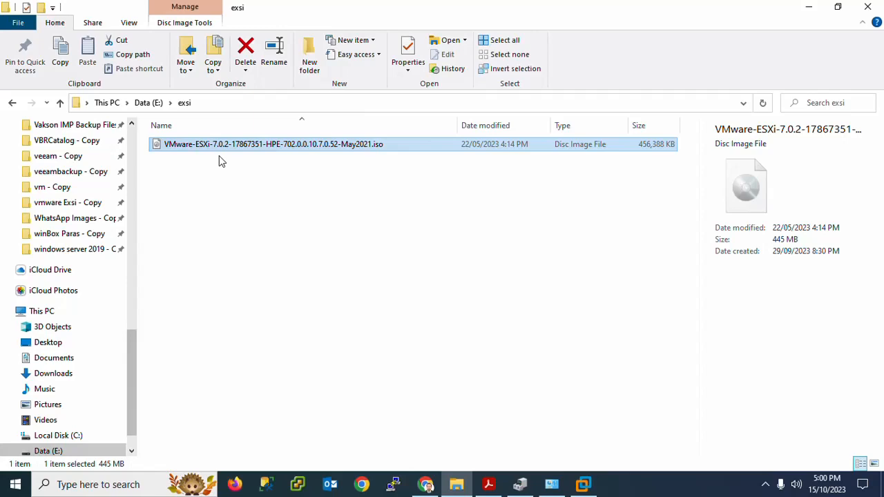
{"action": "left_click", "coordinate": [586, 485]}
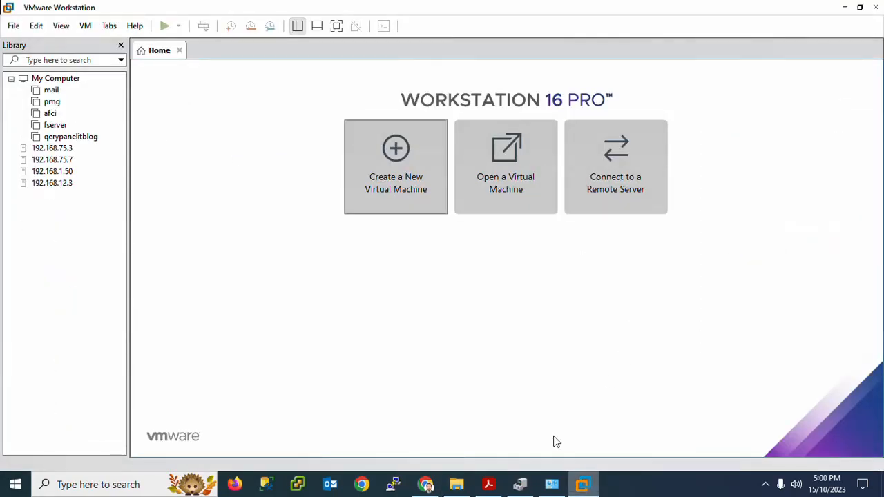
Start a new virtual machine with custom configuration and set its hardware compatibility to ESXi 7.0.
{"action": "left_click", "coordinate": [415, 198]}
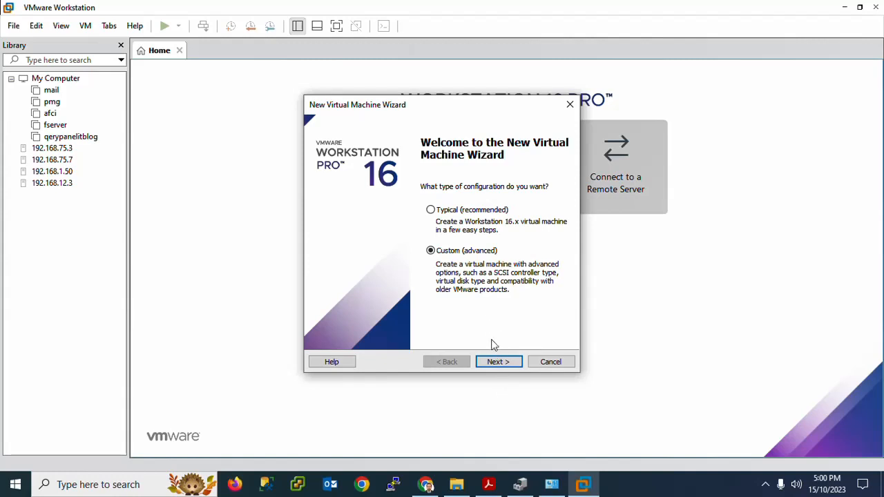
{"action": "left_click", "coordinate": [498, 364]}
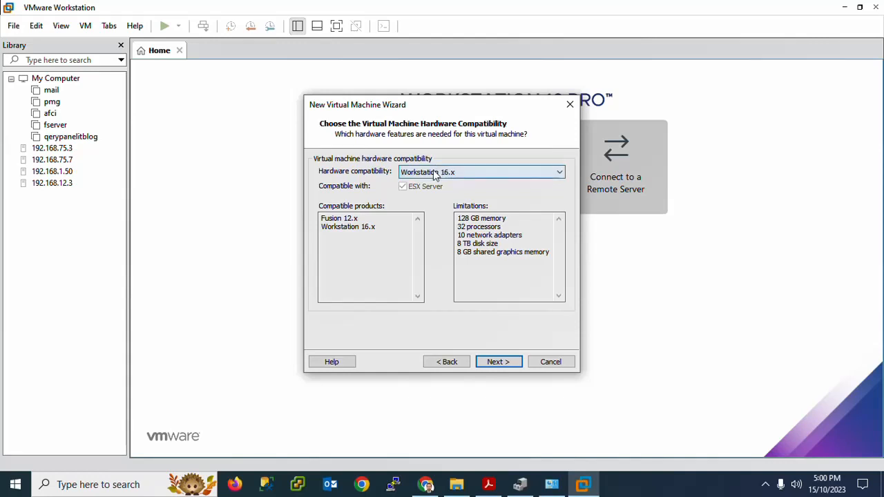
{"action": "left_click", "coordinate": [434, 175]}
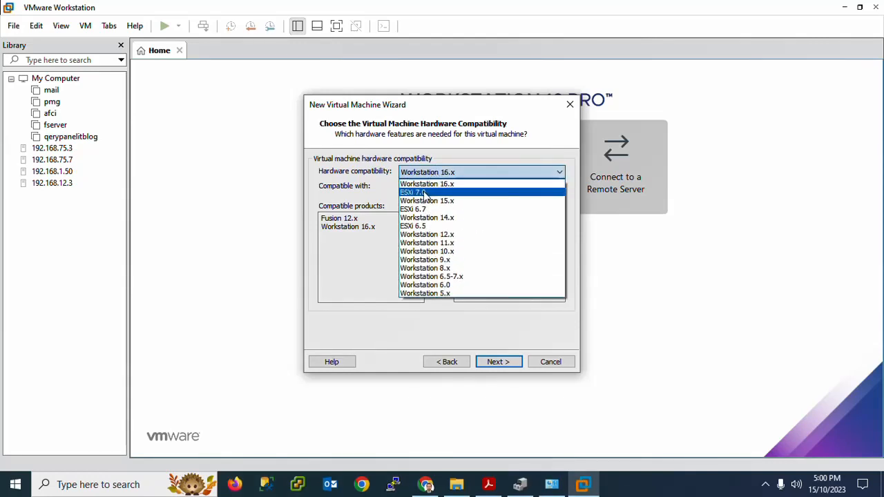
{"action": "left_click", "coordinate": [423, 192]}
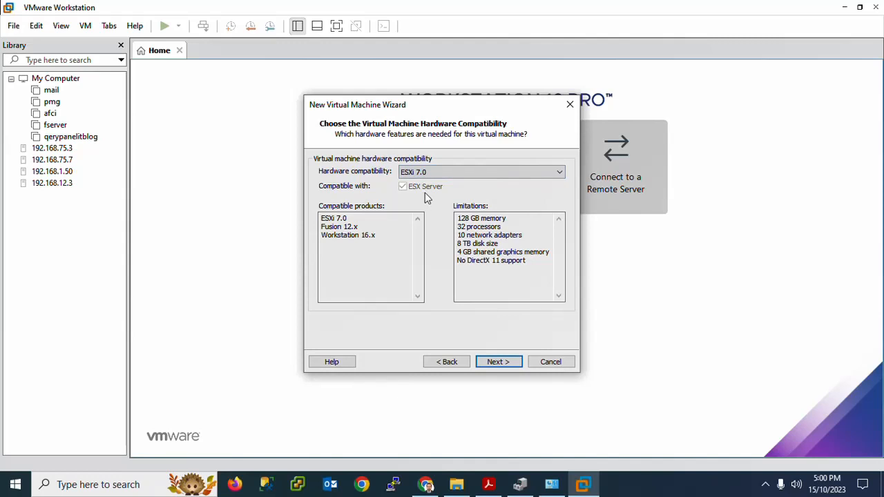
{"action": "left_click", "coordinate": [493, 366]}
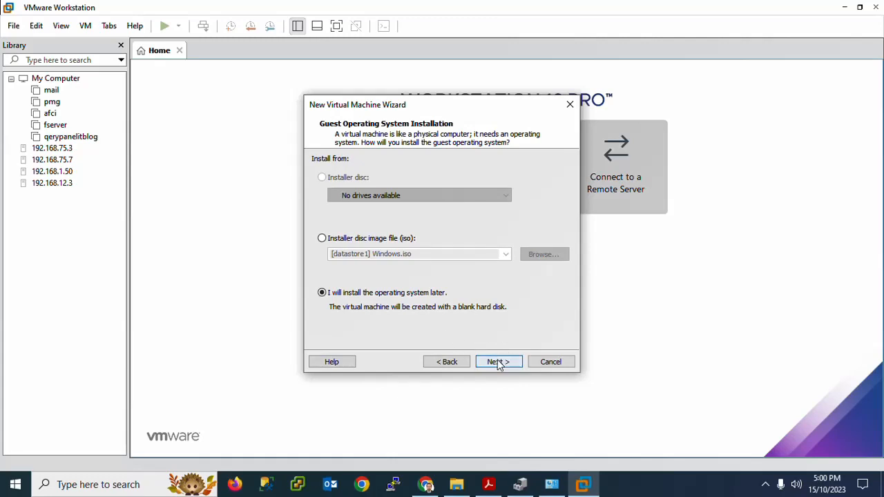
Choose to install the operating system later, with VMware ESX as guest system and version VMware ESXi 7 and later.
{"action": "left_click", "coordinate": [499, 360]}
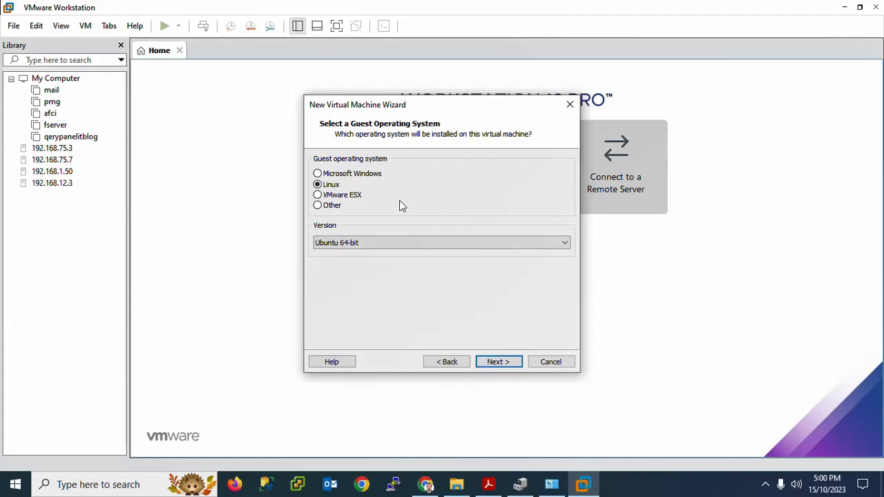
{"action": "left_click", "coordinate": [317, 198]}
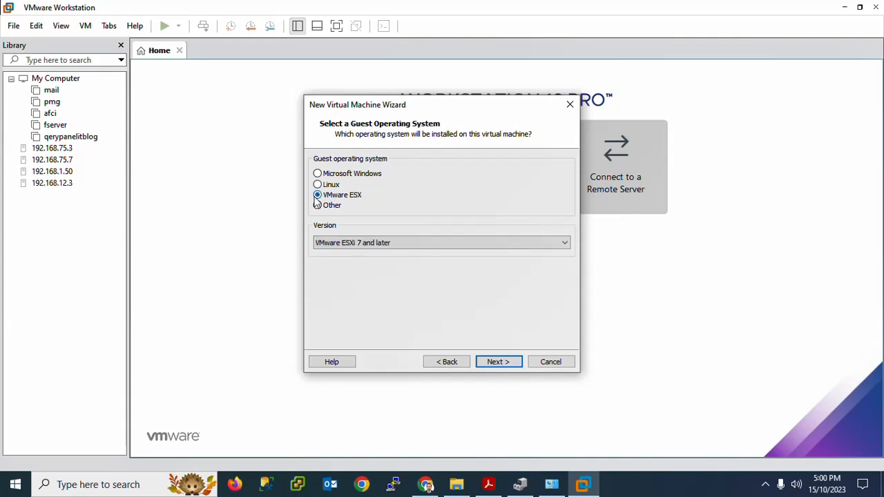
{"action": "left_click", "coordinate": [346, 249]}
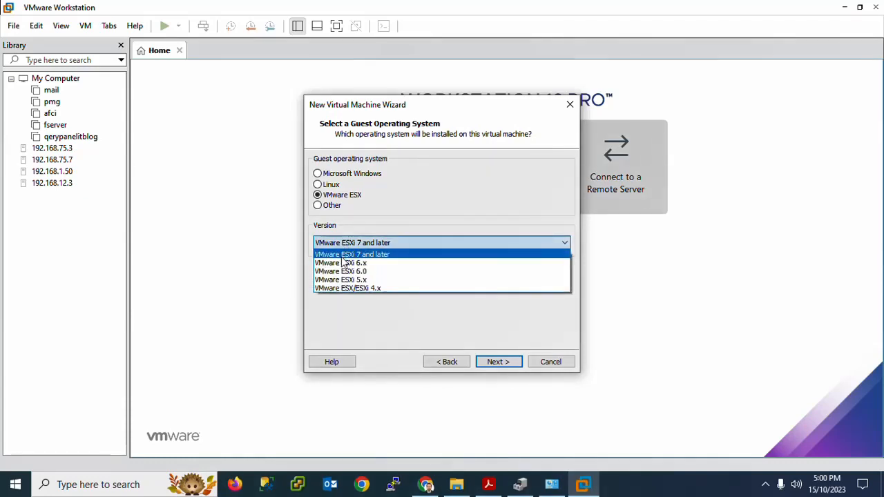
{"action": "left_click", "coordinate": [341, 256]}
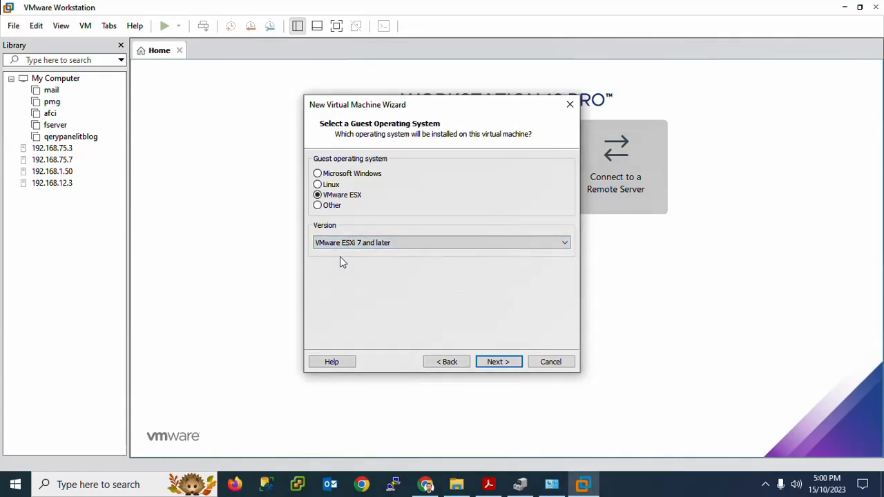
{"action": "left_click", "coordinate": [498, 362]}
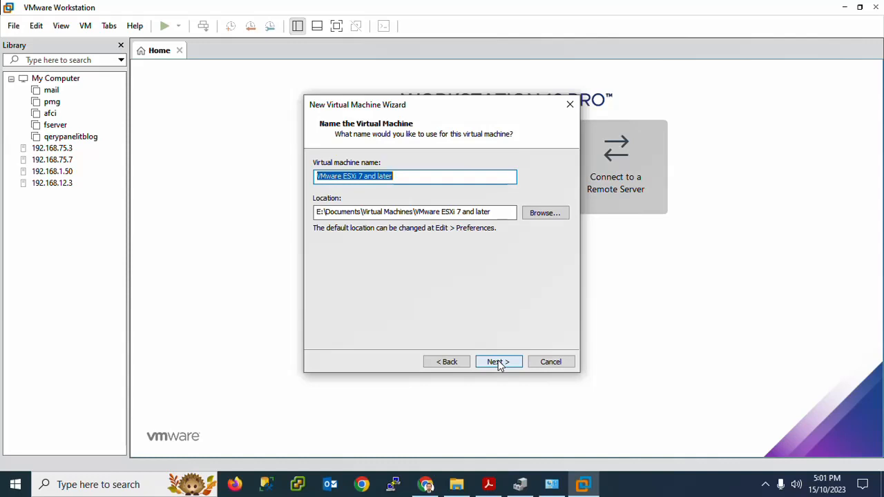
Name the virtual machine EXSI and make a new folder on the Data (E:) drive for its location.
{"action": "type", "text": "EXSI"}
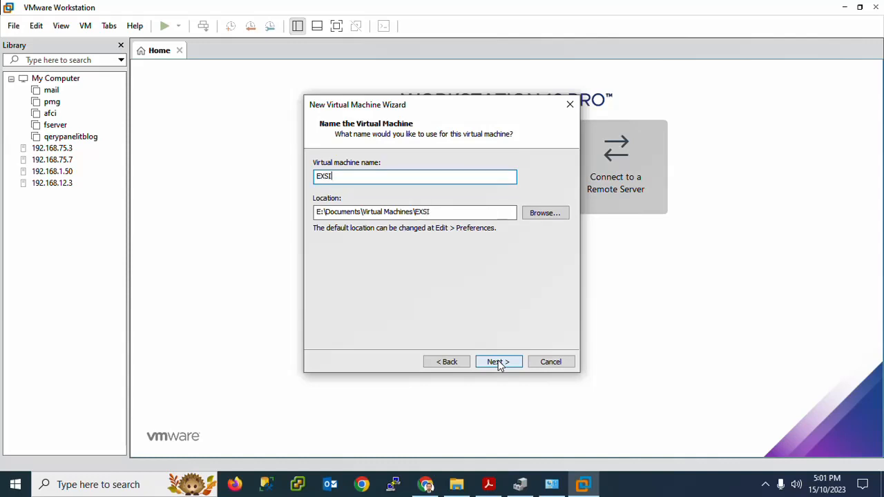
{"action": "left_click", "coordinate": [542, 216]}
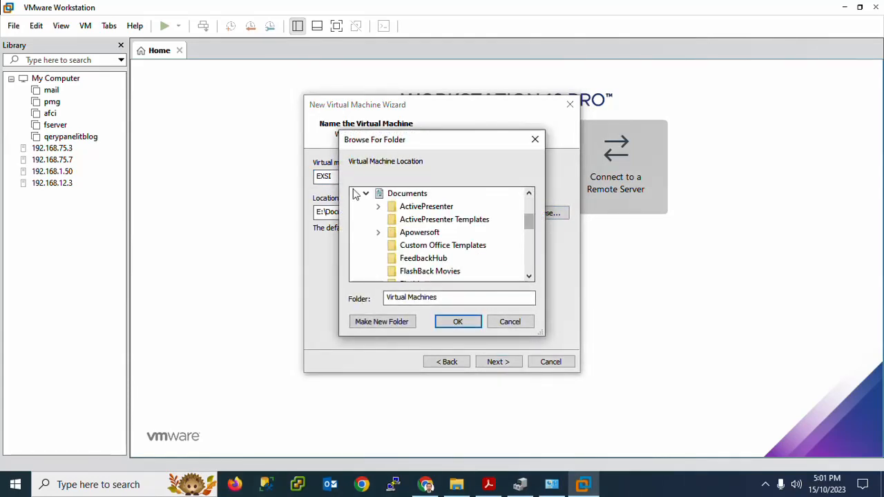
{"action": "left_click", "coordinate": [359, 194]}
{"action": "left_click", "coordinate": [365, 194]}
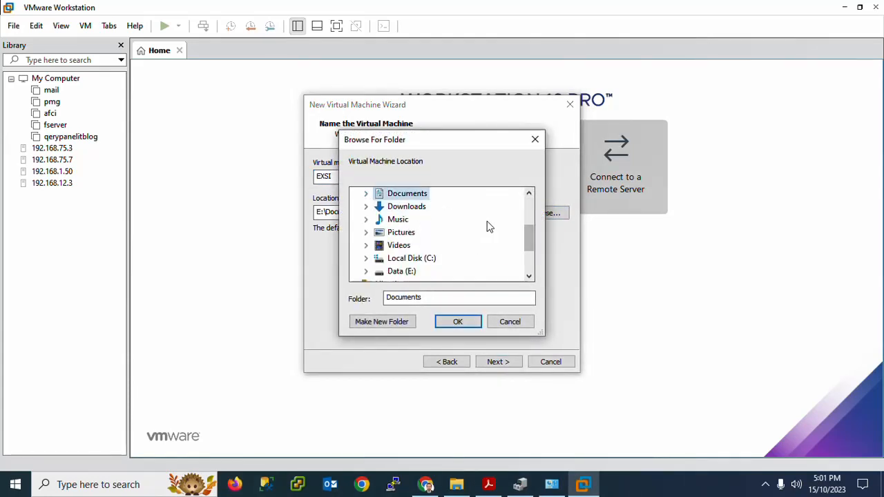
{"action": "double_click", "coordinate": [399, 271]}
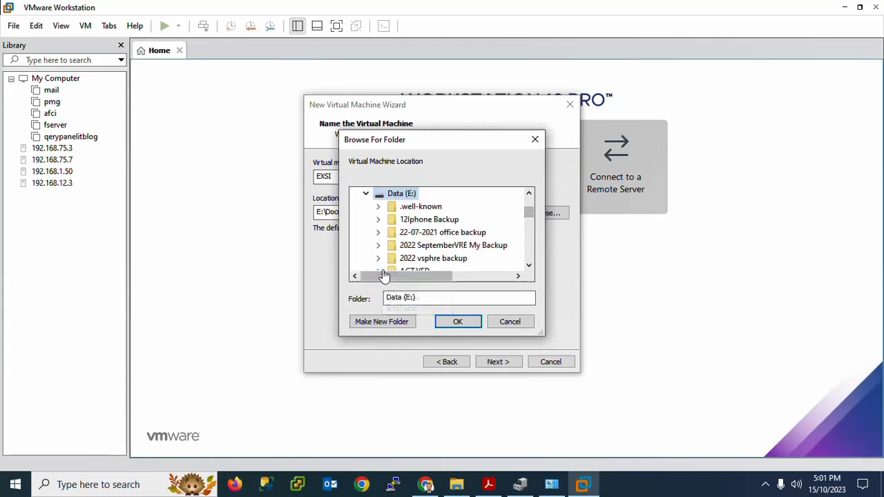
{"action": "right_click", "coordinate": [403, 196]}
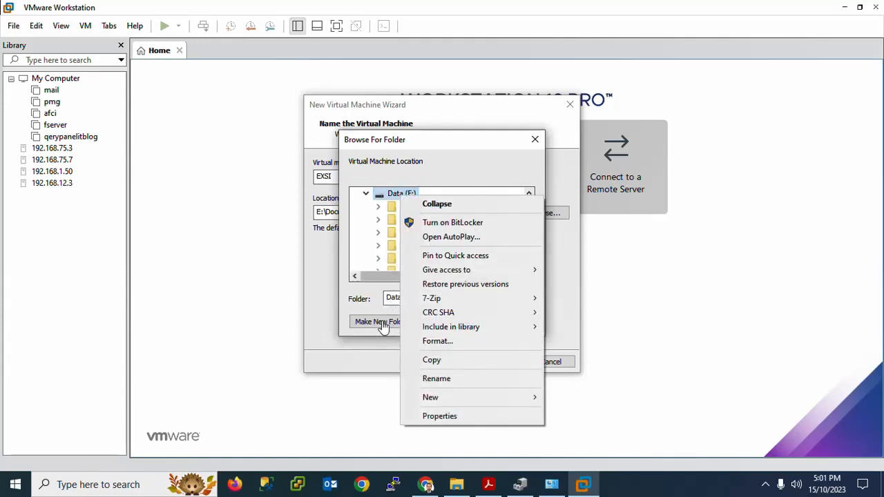
{"action": "left_click", "coordinate": [383, 322]}
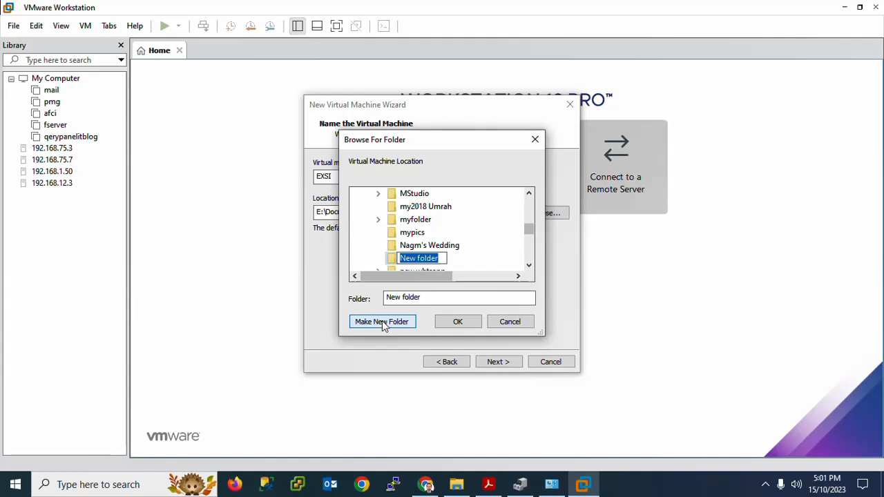
Try to name the new folder EXSI, declining to merge it with the existing folder.
{"action": "type", "text": "EXSI"}
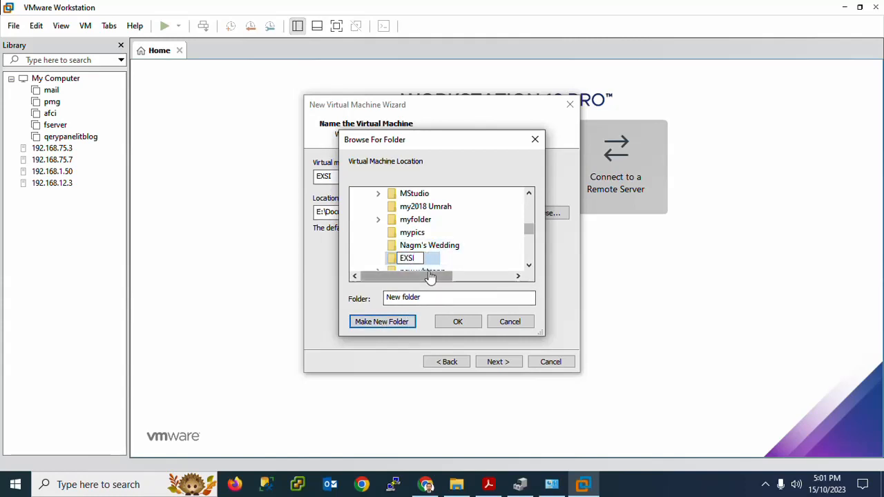
{"action": "key", "text": "Return"}
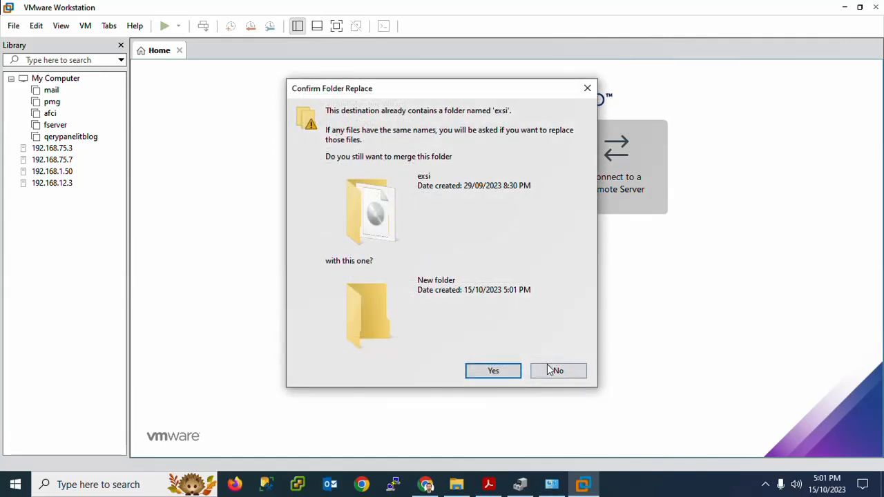
{"action": "left_click", "coordinate": [556, 370]}
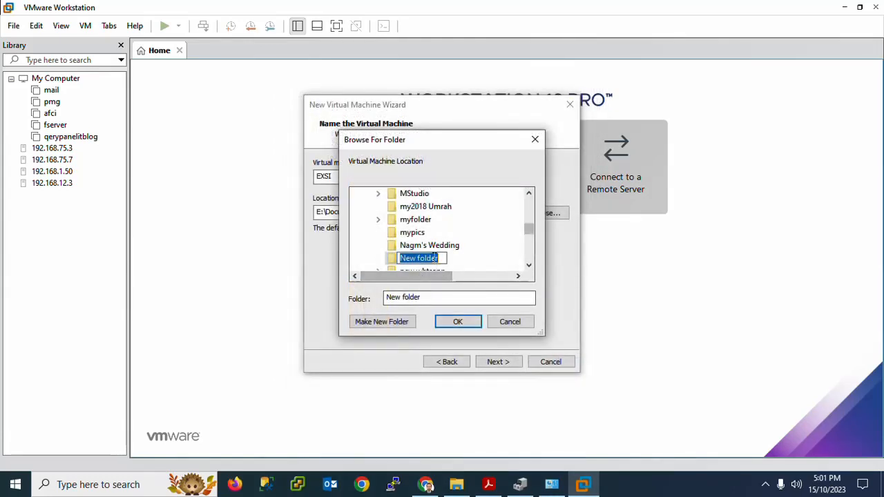
Name the new folder EXSI7 and accept it as the virtual machine's location.
{"action": "type", "text": "EXSI7"}
{"action": "key", "text": "Return"}
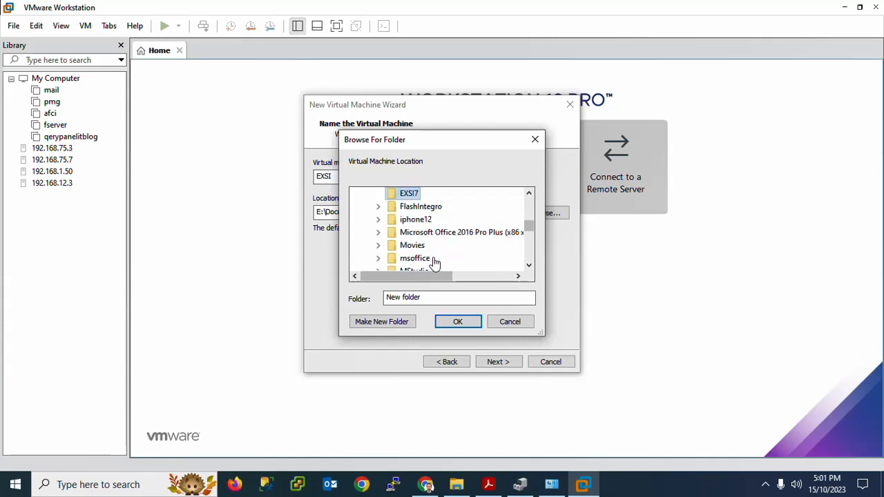
{"action": "left_click", "coordinate": [460, 323]}
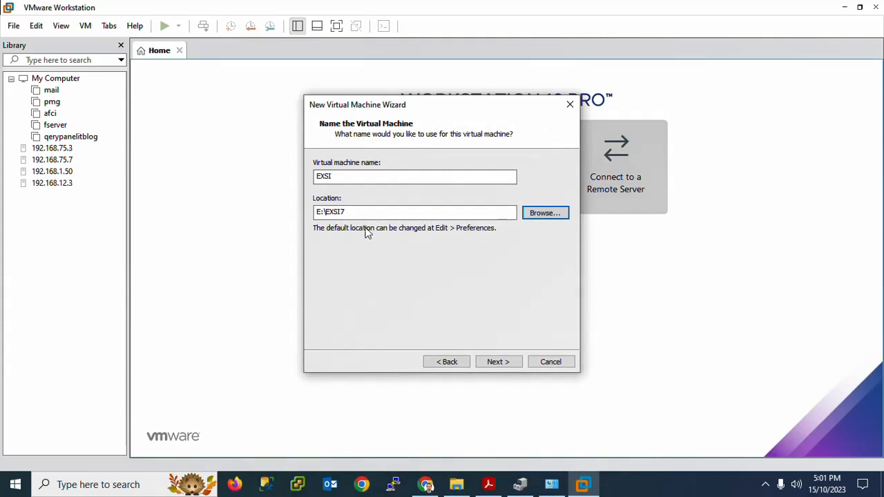
{"action": "left_click", "coordinate": [496, 362]}
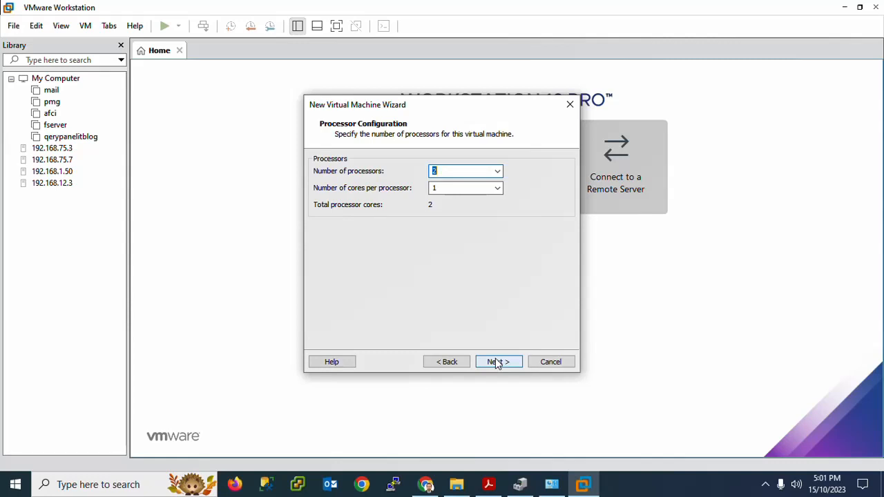
Configure the virtual machine with 2 processors and 2 cores per processor.
{"action": "type", "text": "2"}
{"action": "key", "text": "Tab"}
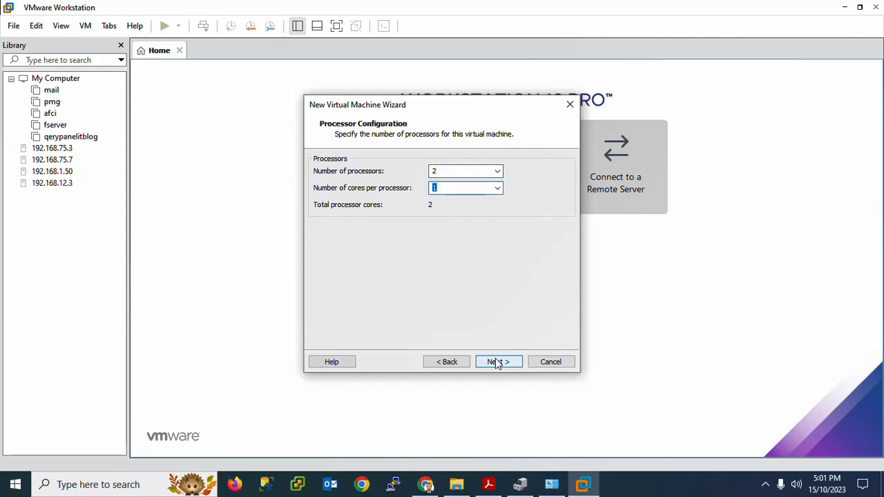
{"action": "type", "text": "2"}
{"action": "key", "text": "Tab"}
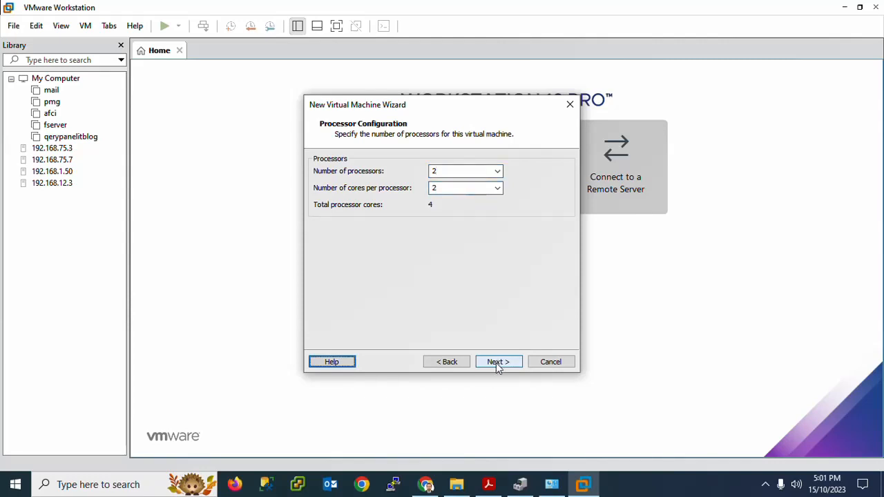
{"action": "left_click", "coordinate": [496, 363]}
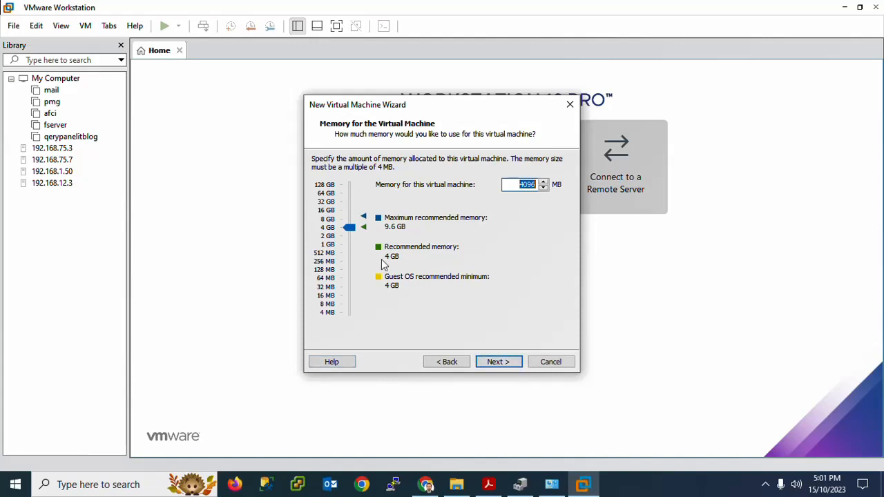
Set the virtual machine's memory to 8 GB (8192 MB) and its network type to bridged networking.
{"action": "left_click", "coordinate": [334, 221]}
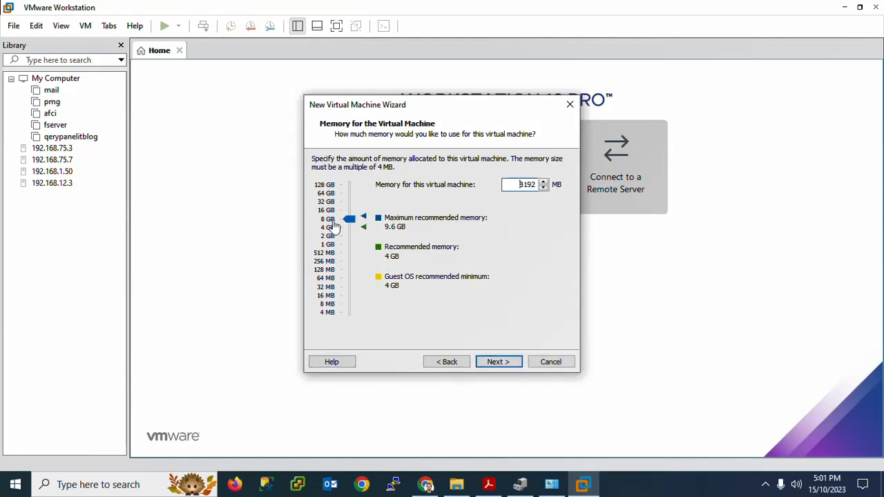
{"action": "left_click", "coordinate": [511, 365]}
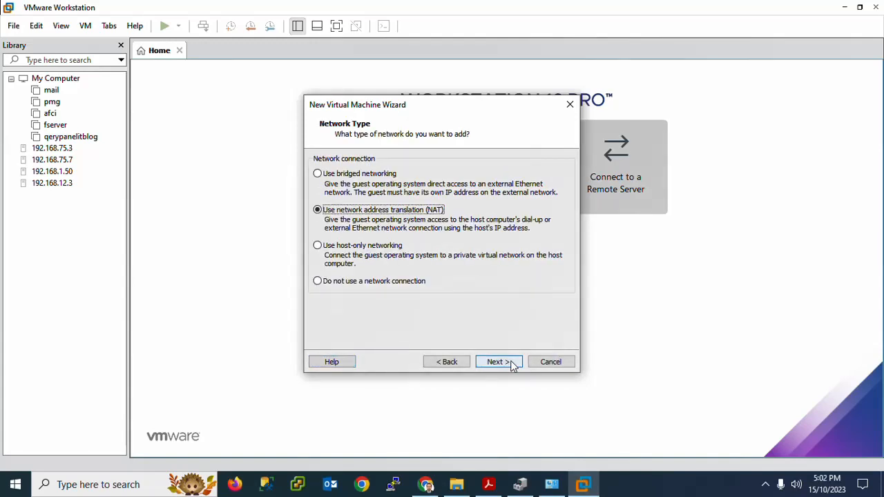
{"action": "left_click", "coordinate": [319, 177]}
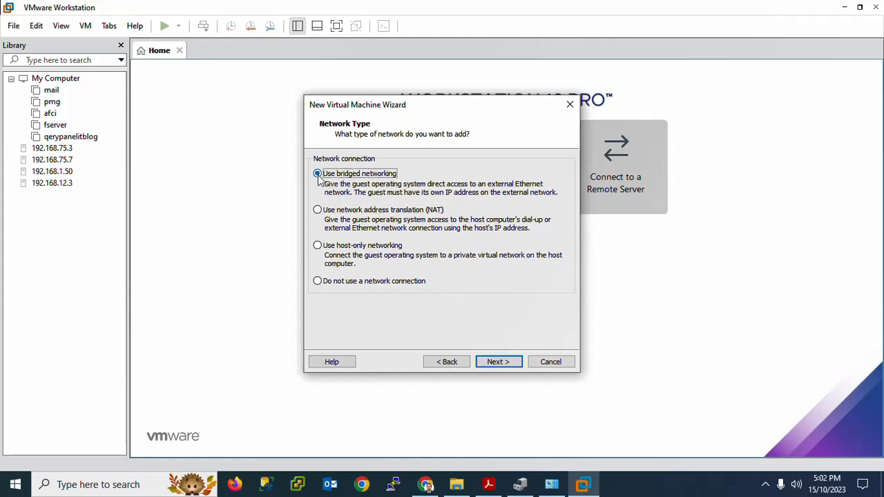
{"action": "left_click", "coordinate": [497, 362]}
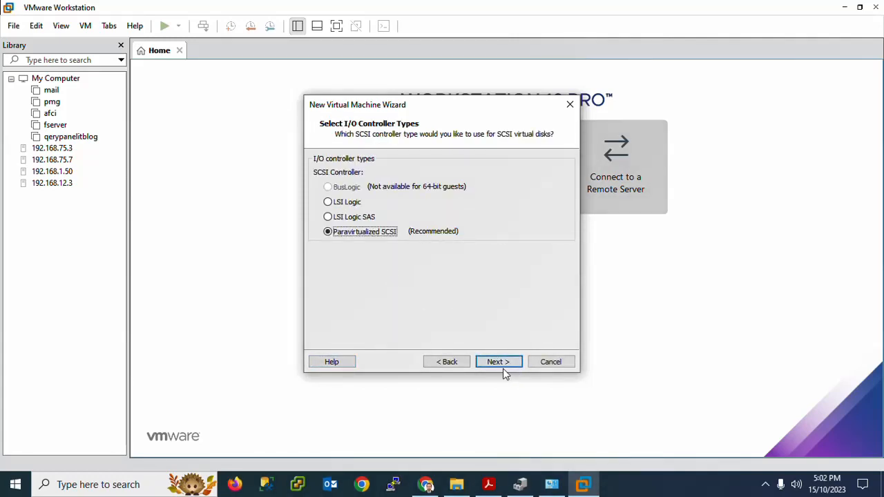
Accept the Paravirtualized SCSI controller and SCSI disk type, and choose to create a new virtual disk.
{"action": "left_click", "coordinate": [498, 363]}
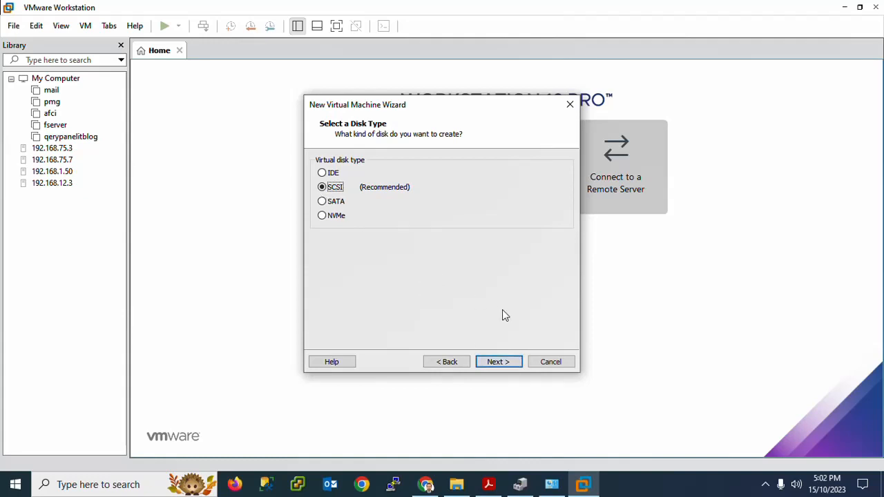
{"action": "left_click", "coordinate": [496, 363]}
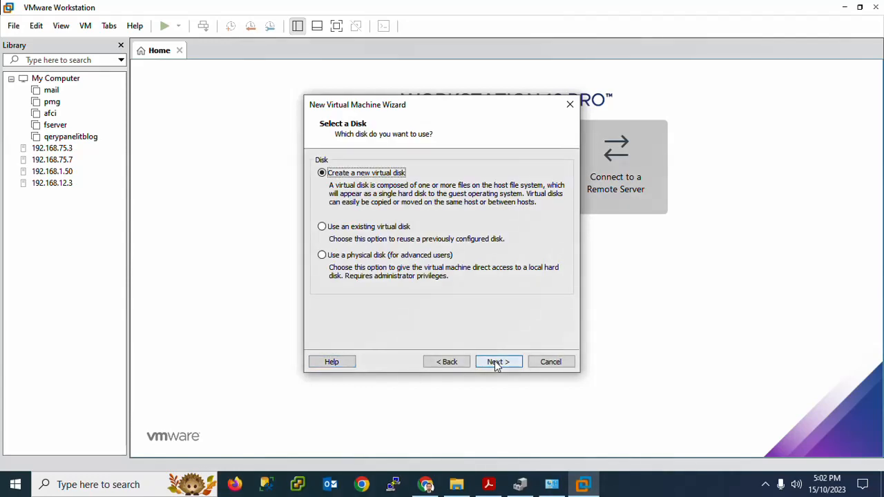
{"action": "left_click", "coordinate": [496, 363]}
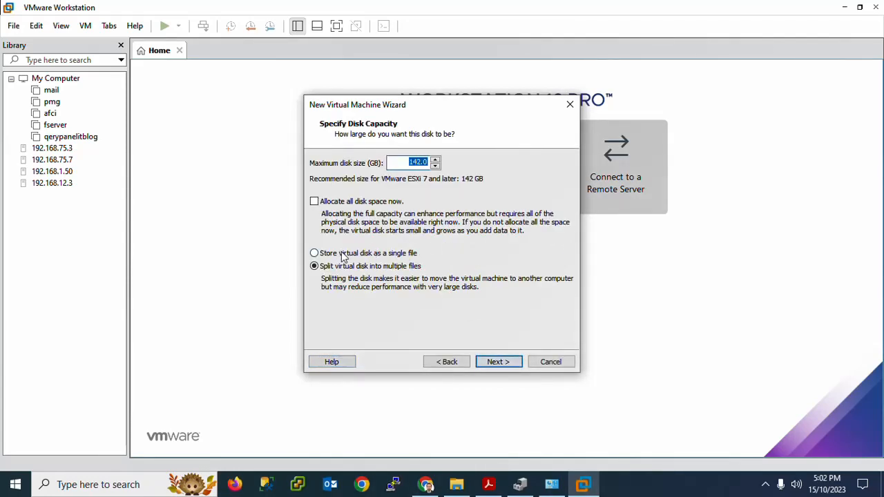
Set the maximum disk size to 500 GB, store the virtual disk as a single file, and accept EXSI.vmdk as the disk file.
{"action": "left_click", "coordinate": [444, 368]}
{"action": "left_click", "coordinate": [512, 367]}
{"action": "type", "text": "500"}
{"action": "left_click", "coordinate": [314, 254]}
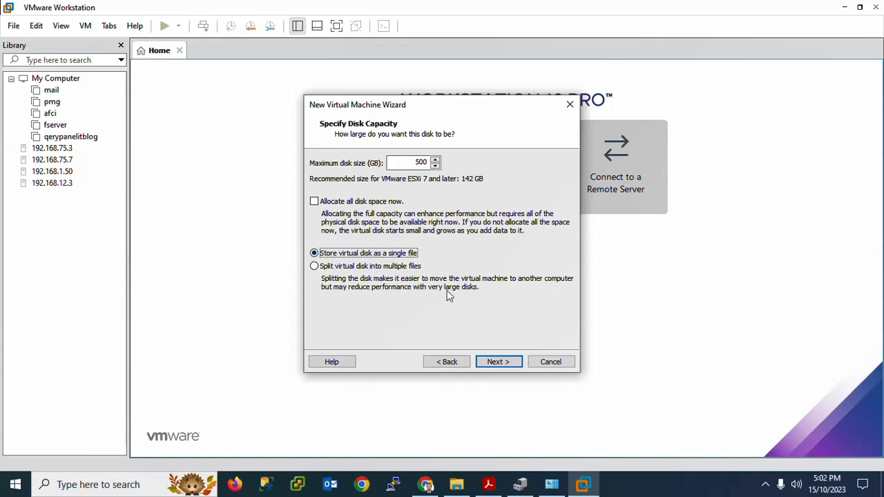
{"action": "left_click", "coordinate": [496, 362]}
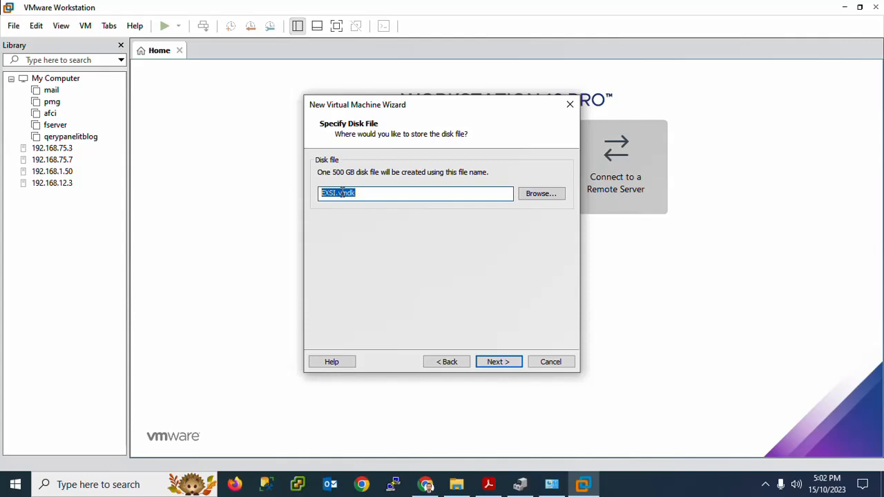
{"action": "left_click", "coordinate": [509, 362]}
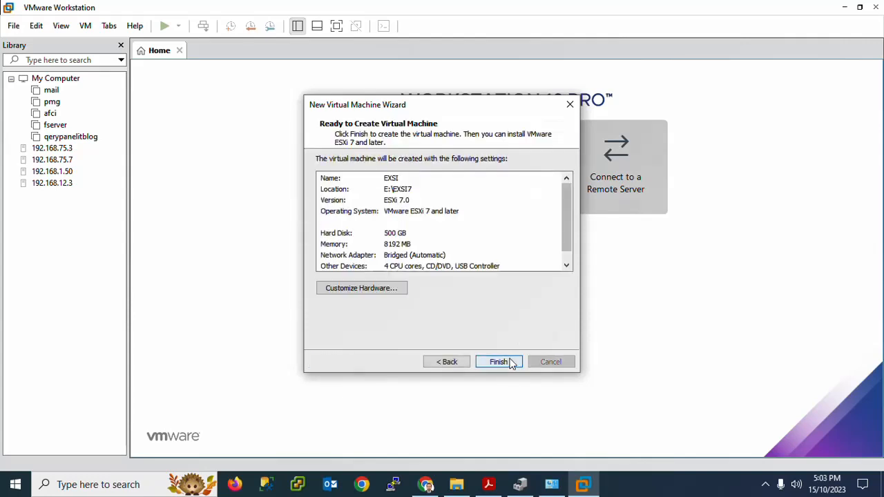
Customize the virtual machine's hardware so the CD/DVD drive uses an ISO image file, and open the browser for that image.
{"action": "left_click", "coordinate": [389, 293]}
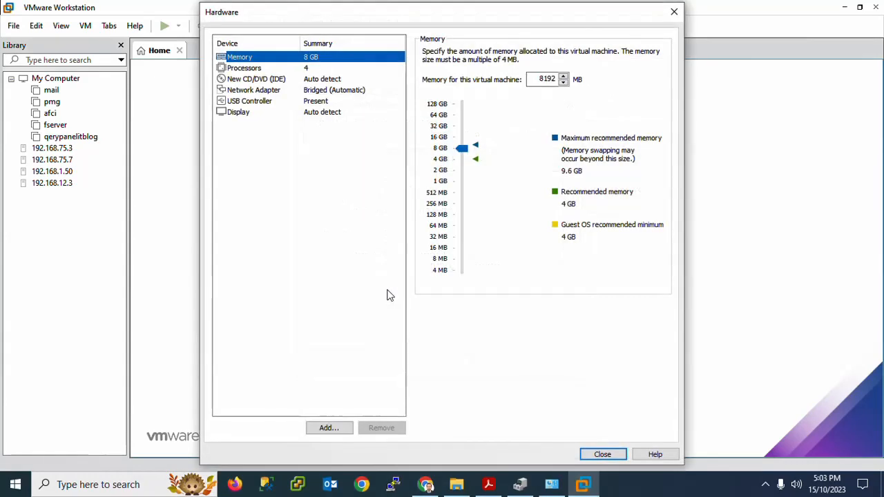
{"action": "left_click", "coordinate": [276, 80]}
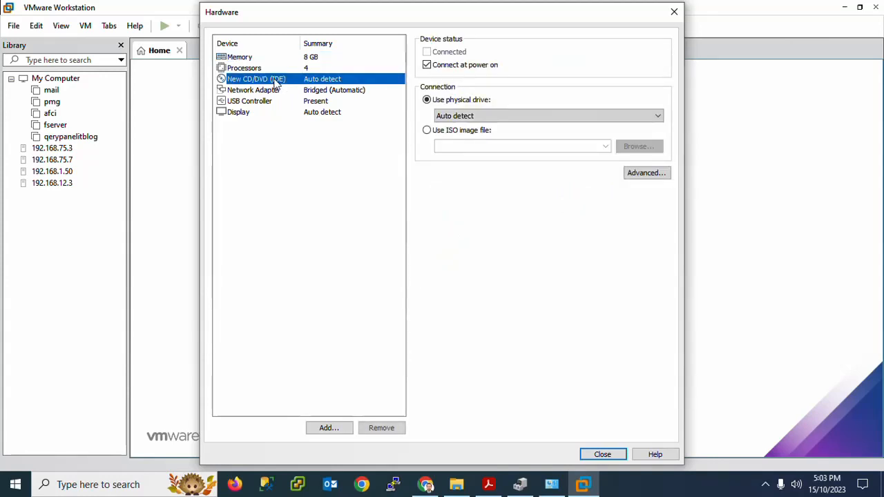
{"action": "left_click", "coordinate": [427, 131]}
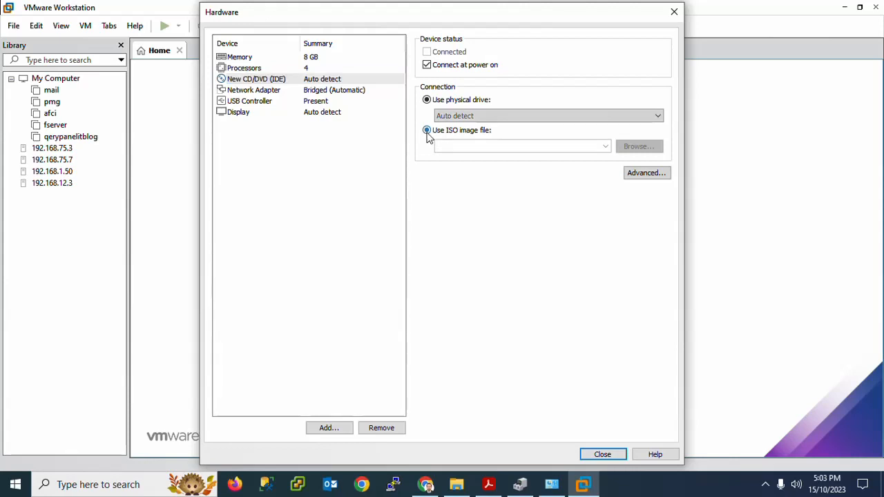
{"action": "left_click", "coordinate": [636, 148]}
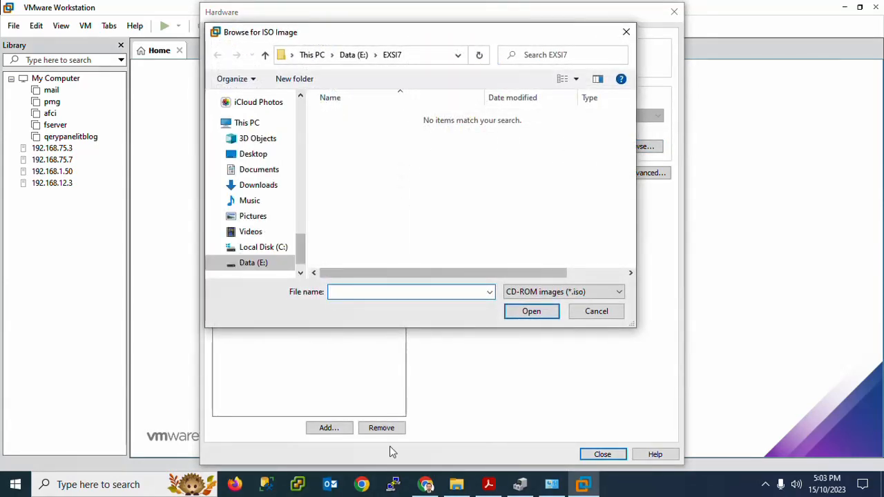
Check in File Explorer which folder holds the VMware ESXi ISO, and return to VMware Workstation's ISO image browser.
{"action": "left_click", "coordinate": [456, 483]}
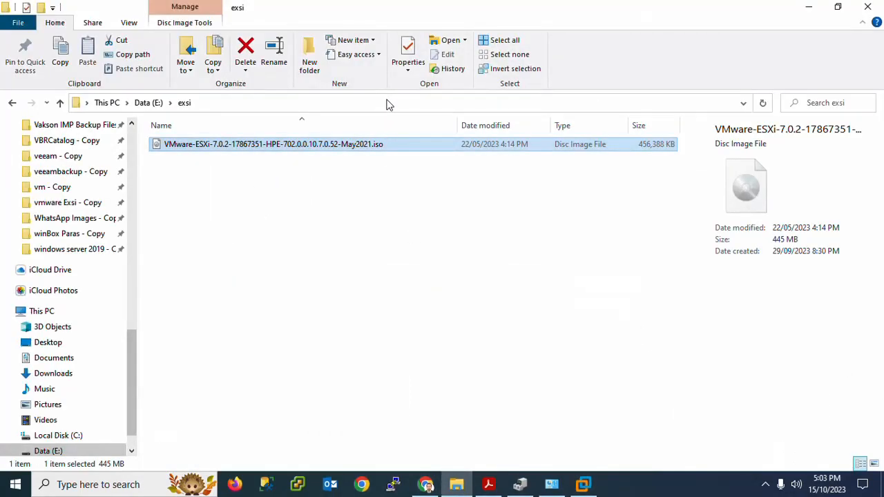
{"action": "left_click", "coordinate": [386, 104]}
{"action": "key", "text": "alt+Tab"}
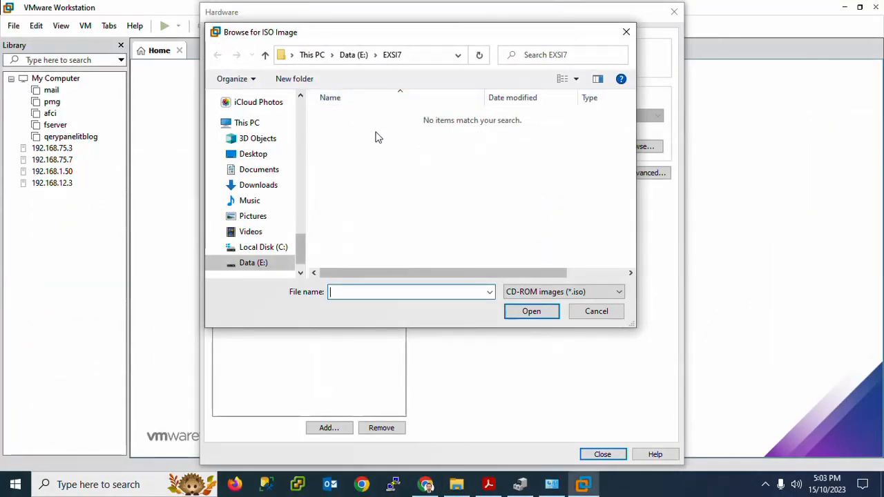
Load the VMware-ESXi-7.0.2-17867351-HPE ISO from E:\exsi into the CD/DVD drive and close the hardware settings.
{"action": "left_click", "coordinate": [420, 62]}
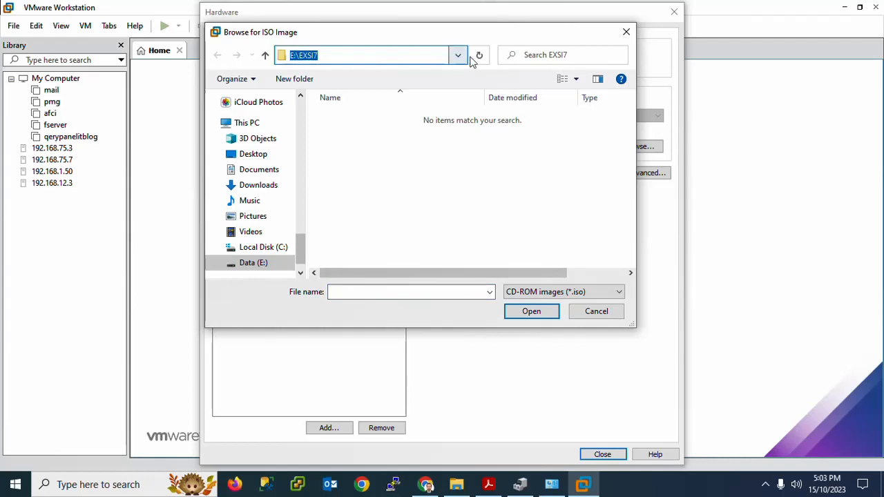
{"action": "key", "text": "End"}
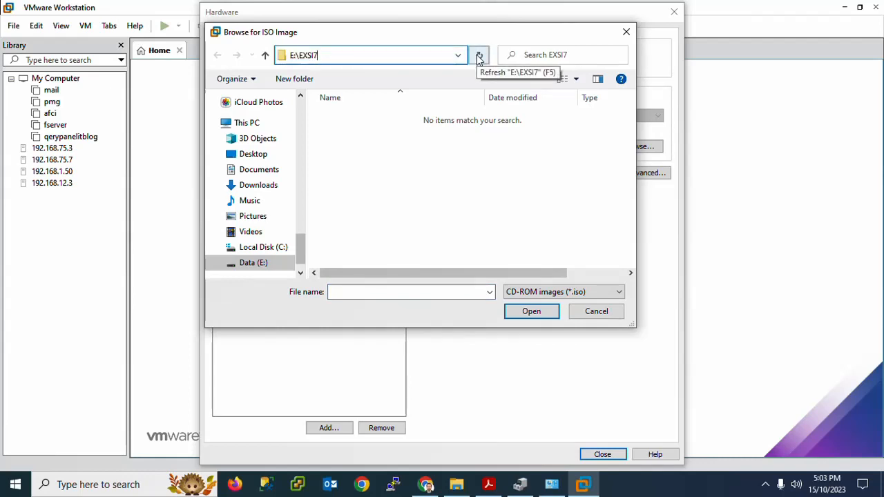
{"action": "key", "text": "BackSpace"}
{"action": "key", "text": "Down"}
{"action": "key", "text": "Down"}
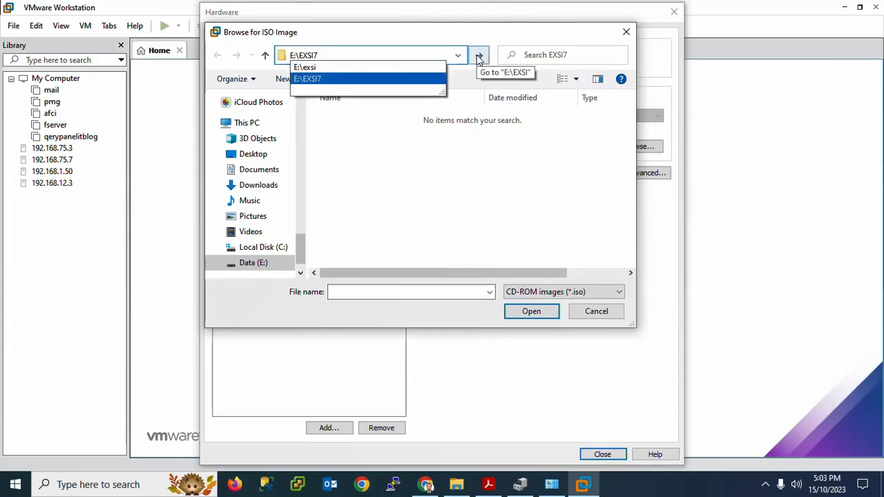
{"action": "left_click", "coordinate": [479, 60]}
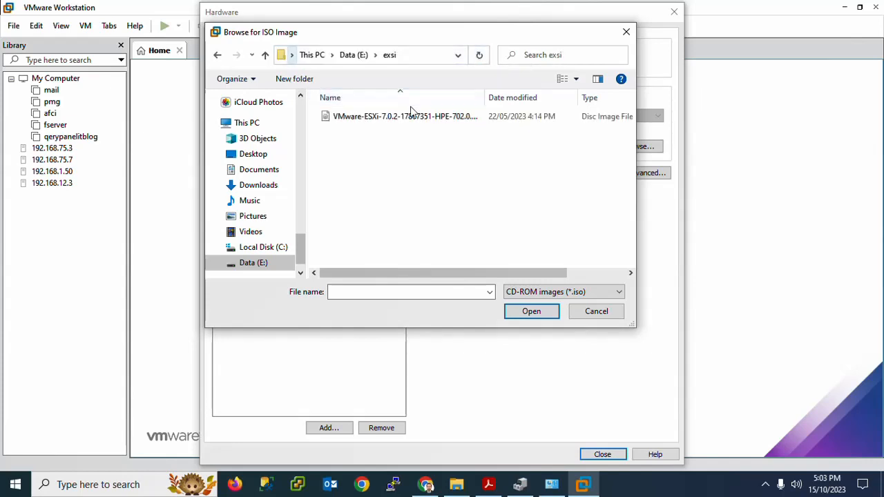
{"action": "double_click", "coordinate": [388, 122]}
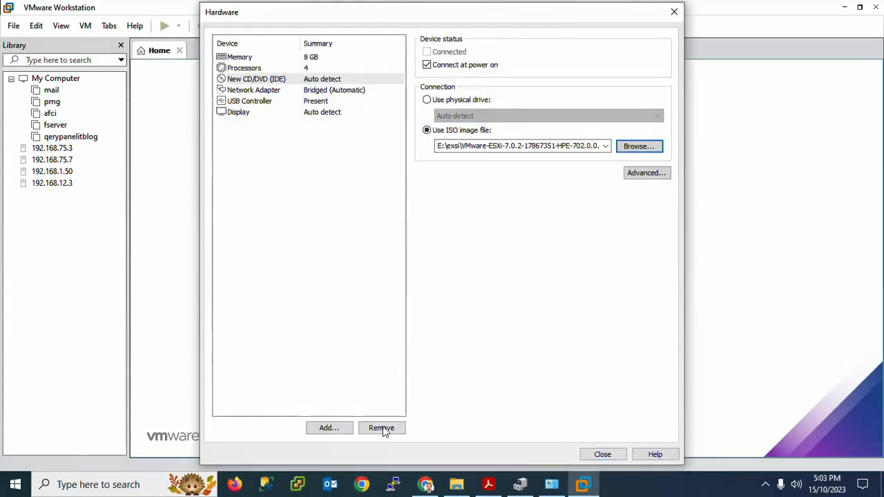
{"action": "left_click", "coordinate": [602, 455]}
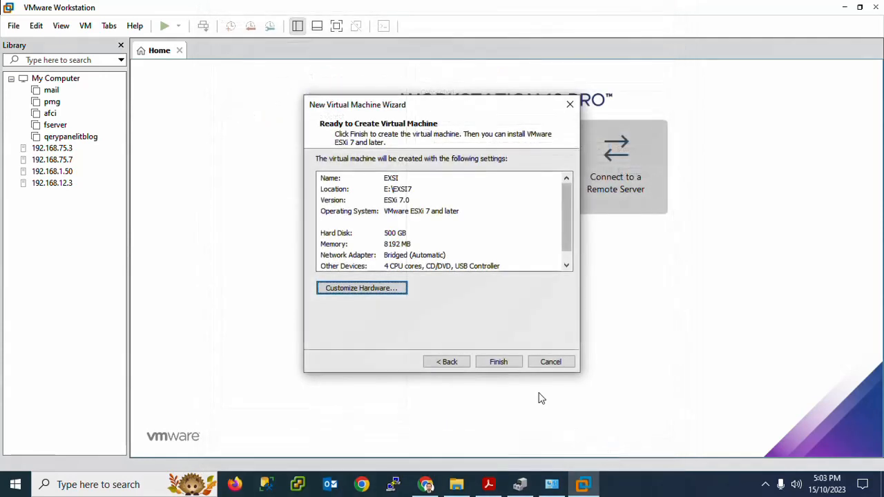
Finish creating the EXSI virtual machine and power it on, dismissing the installation hint below its console.
{"action": "left_click", "coordinate": [491, 363]}
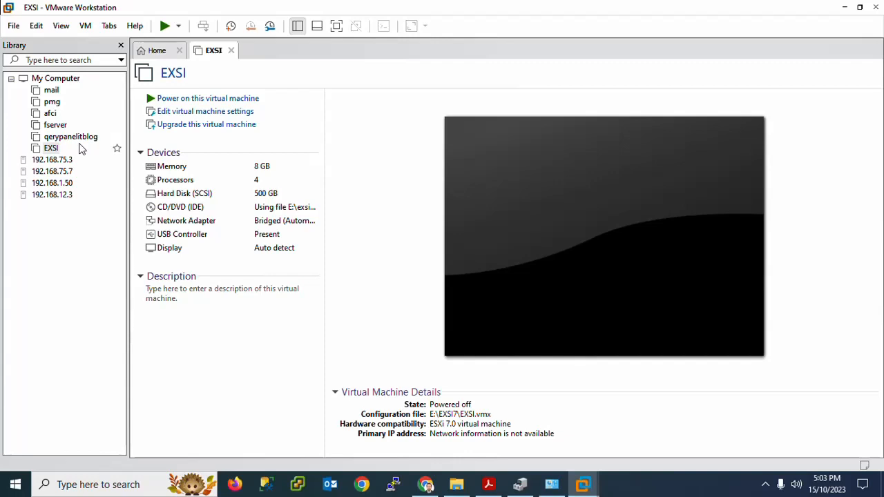
{"action": "left_click", "coordinate": [198, 99]}
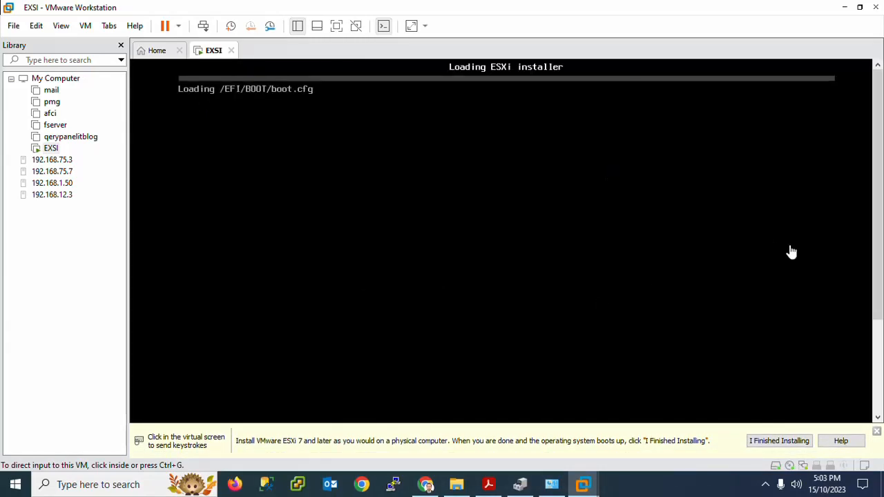
{"action": "left_click", "coordinate": [876, 433]}
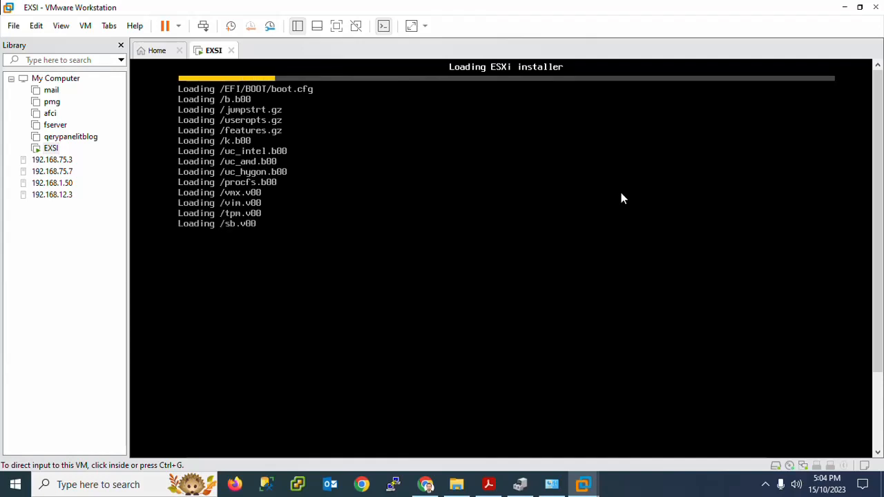
{"action": "left_click", "coordinate": [338, 28]}
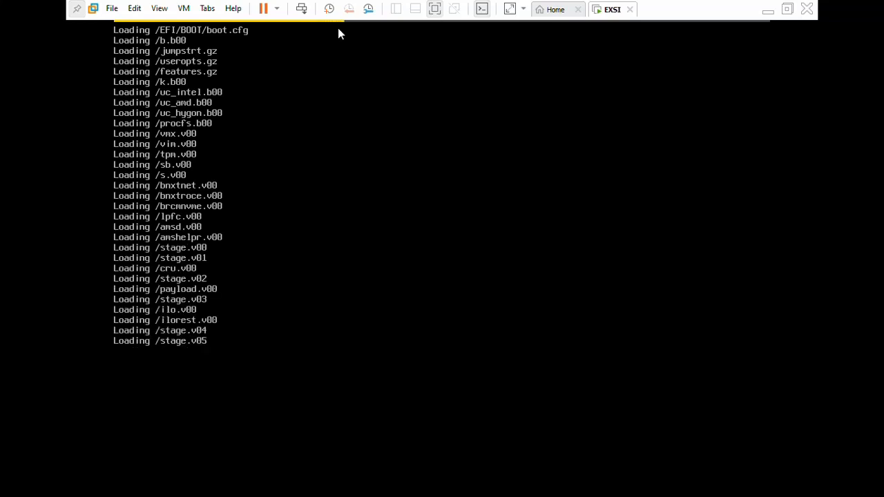
{"action": "left_click", "coordinate": [434, 8]}
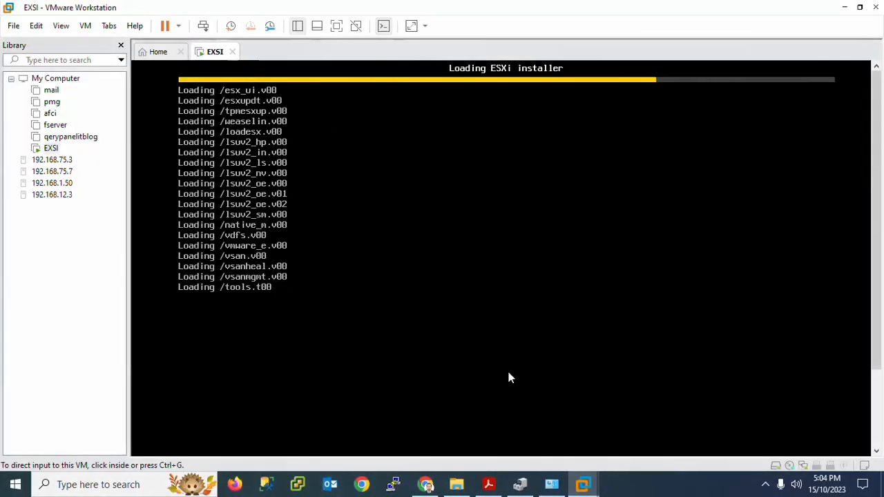
{"action": "left_click", "coordinate": [766, 485]}
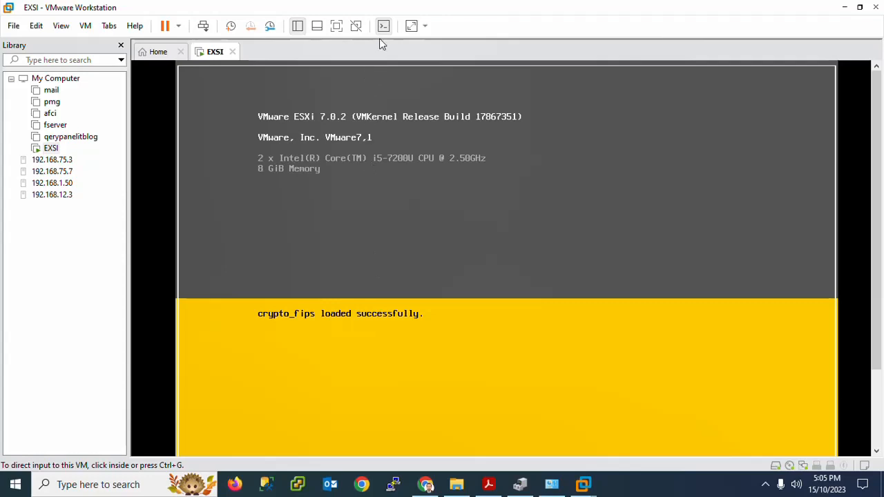
{"action": "left_click", "coordinate": [336, 28]}
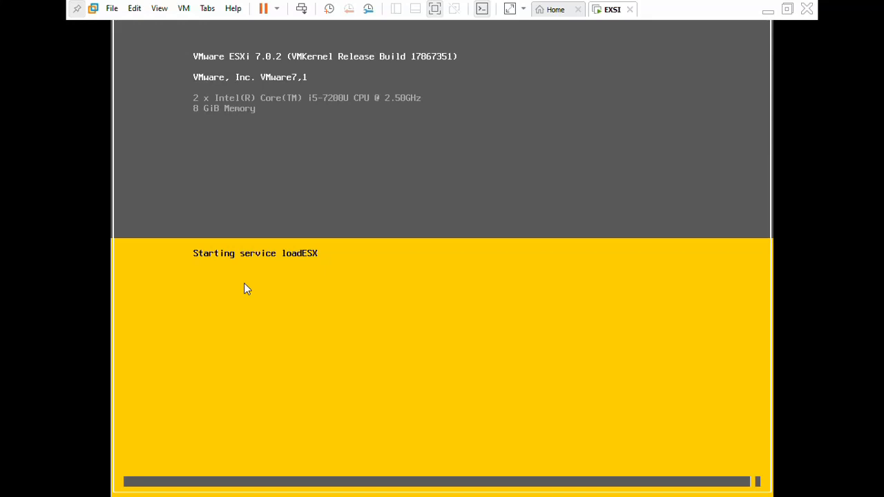
{"action": "left_click", "coordinate": [434, 10]}
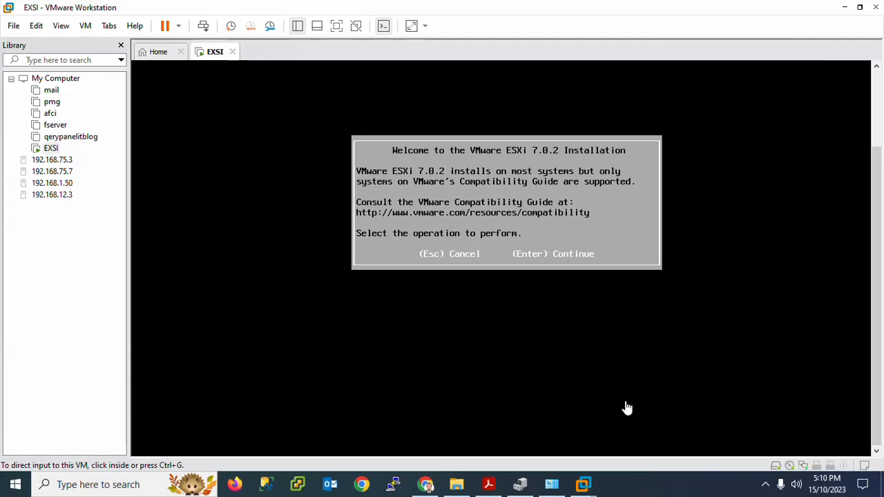
Show the virtual machine in full screen, continue from the ESXi 7.0.2 welcome screen, and accept the End User License Agreement.
{"action": "left_click", "coordinate": [333, 33]}
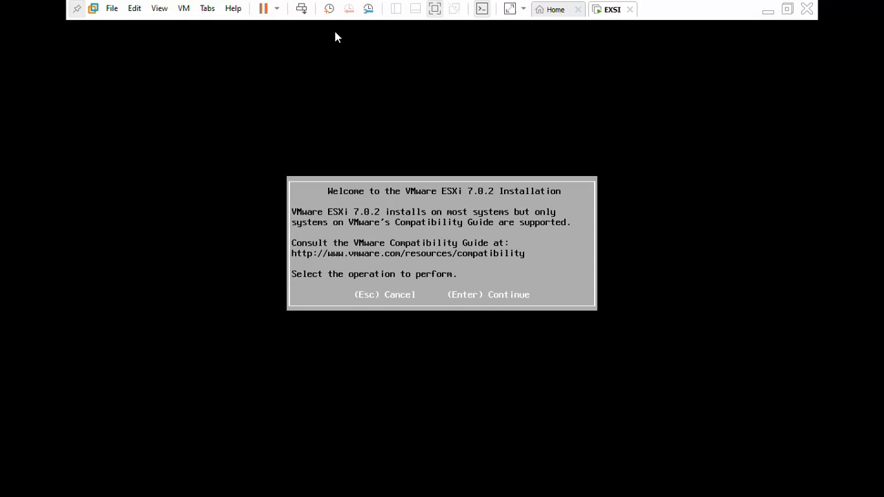
{"action": "key", "text": "Return"}
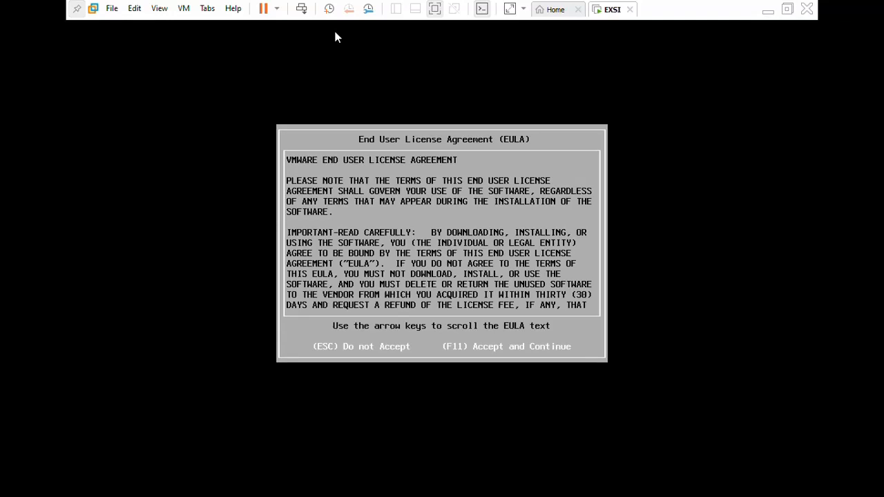
{"action": "key", "text": "F11"}
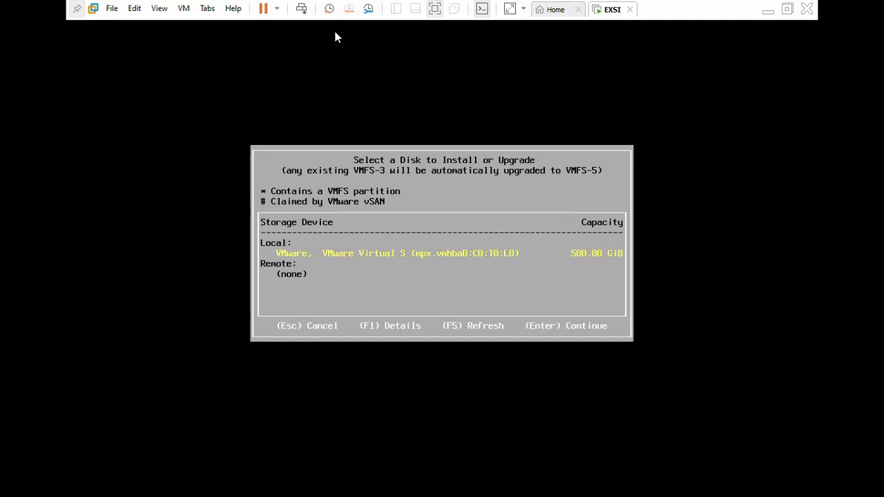
Choose the local 500 GiB VMware virtual disk as the installation target and accept the US Default keyboard layout.
{"action": "key", "text": "Return"}
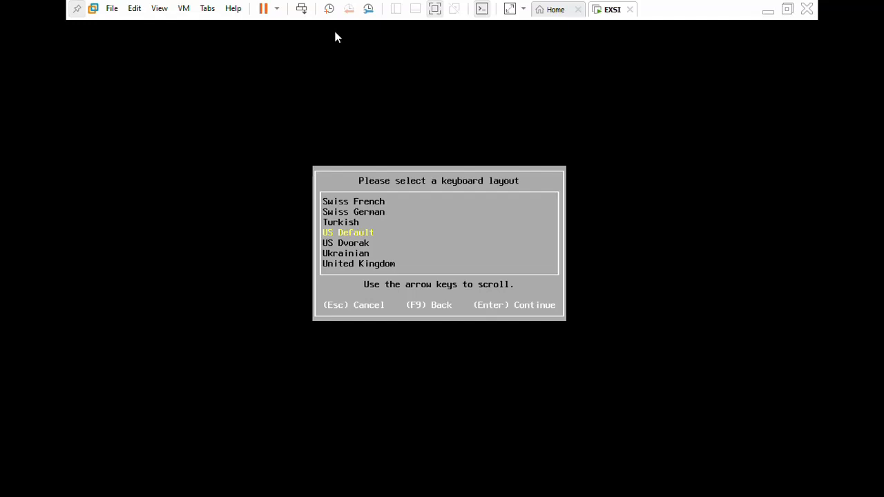
{"action": "key", "text": "Return"}
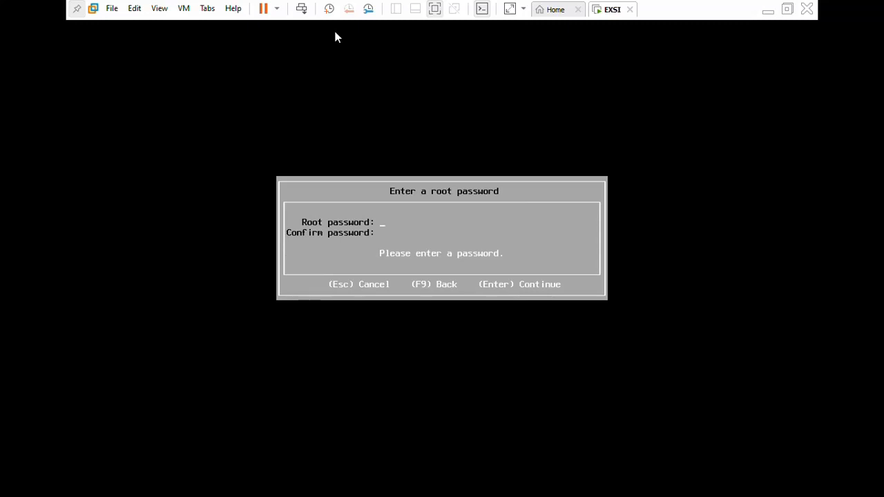
{"action": "type", "text": "********"}
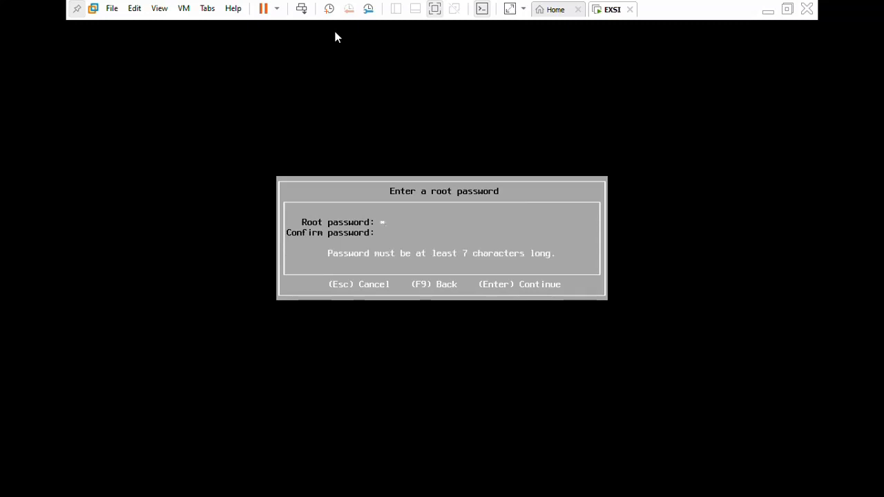
{"action": "type", "text": "*"}
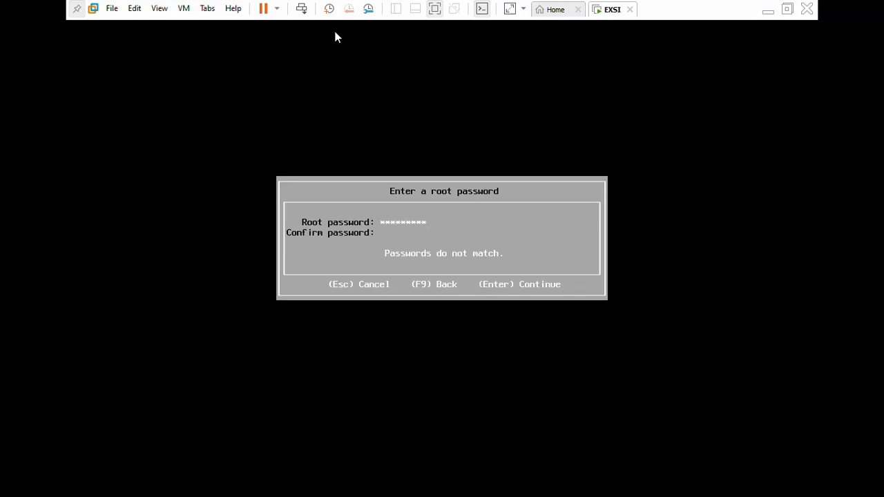
{"action": "key", "text": "BackSpace"}
{"action": "key", "text": "BackSpace"}
{"action": "key", "text": "BackSpace"}
{"action": "key", "text": "BackSpace"}
{"action": "key", "text": "BackSpace"}
{"action": "key", "text": "BackSpace"}
{"action": "key", "text": "BackSpace"}
{"action": "key", "text": "BackSpace"}
{"action": "key", "text": "BackSpace"}
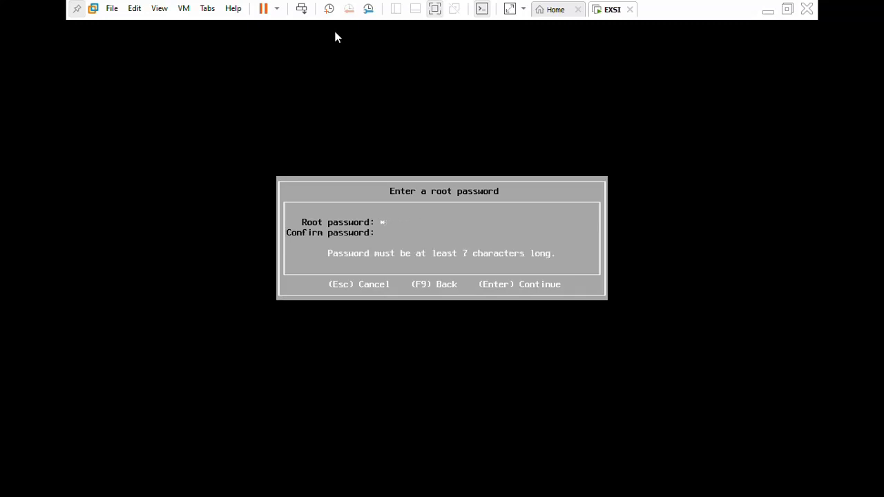
{"action": "type", "text": "*********"}
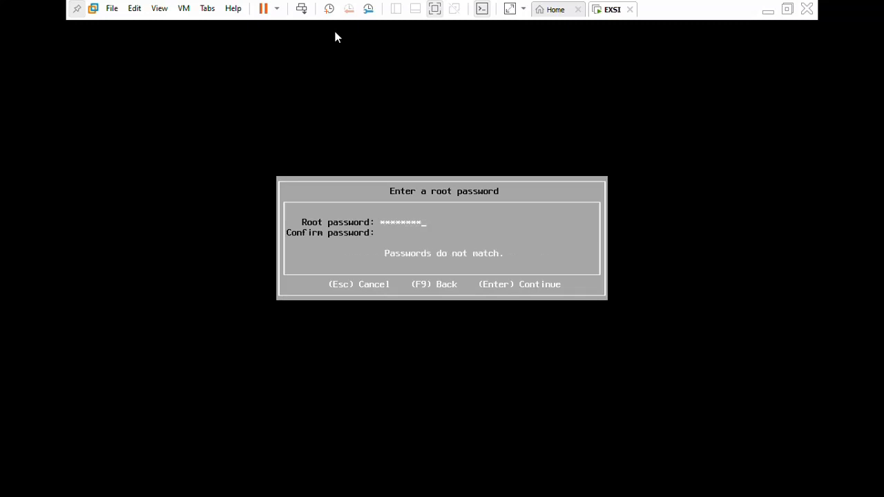
{"action": "key", "text": "BackSpace"}
{"action": "key", "text": "BackSpace"}
{"action": "key", "text": "BackSpace"}
{"action": "key", "text": "BackSpace"}
{"action": "key", "text": "BackSpace"}
{"action": "key", "text": "BackSpace"}
{"action": "key", "text": "BackSpace"}
{"action": "key", "text": "BackSpace"}
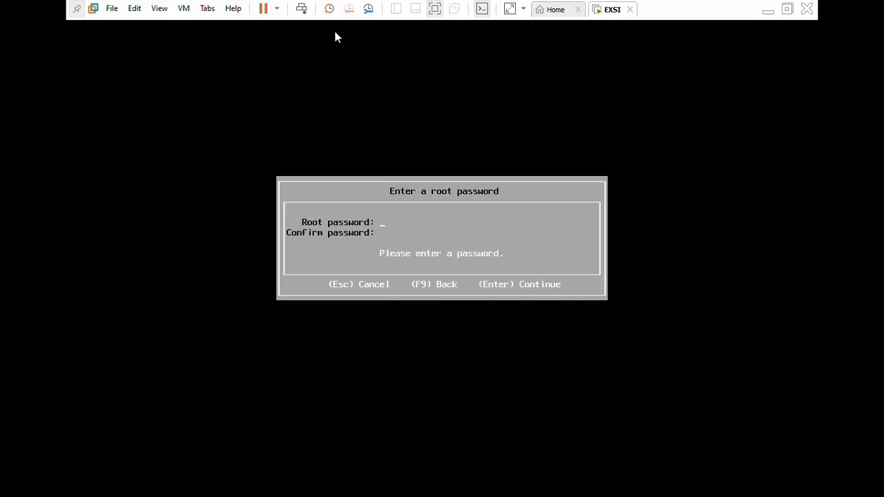
Enter the root password for the ESXi host and repeat it in the confirmation field.
{"action": "type", "text": "*********"}
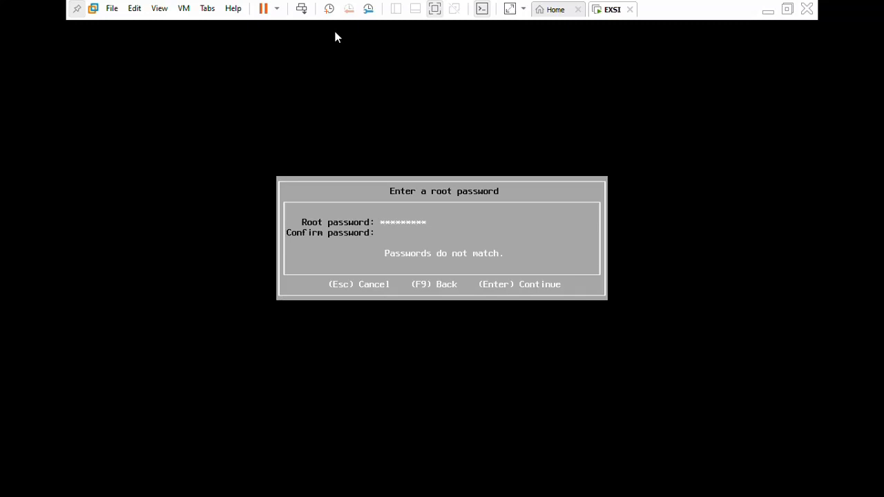
{"action": "type", "text": "*********"}
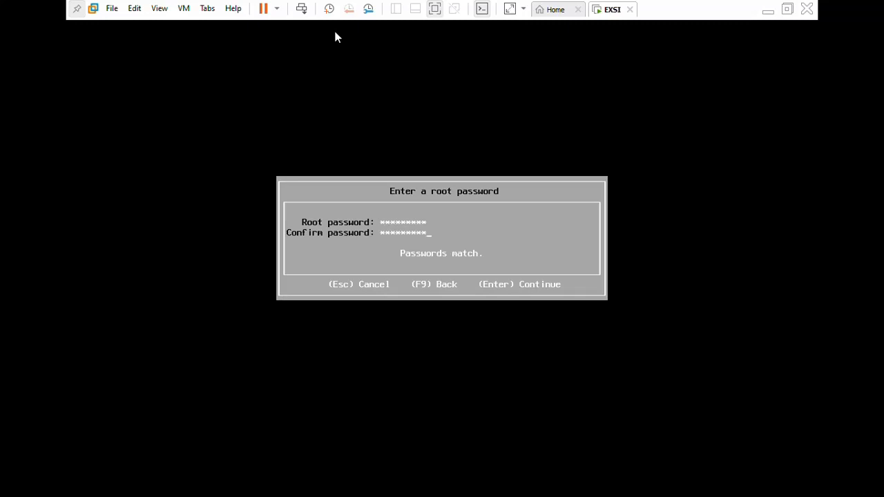
Install ESXi 7.0.2 on the selected disk with the entered root password and reboot the server when installation completes.
{"action": "key", "text": "Return"}
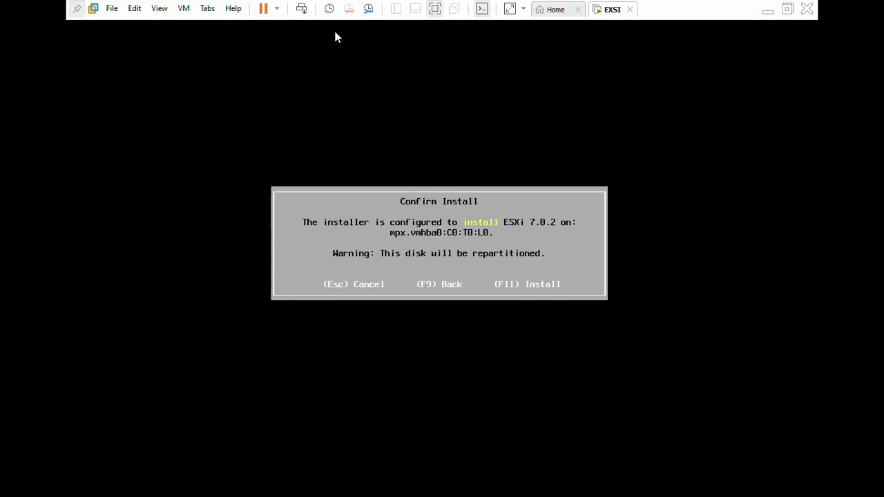
{"action": "key", "text": "F11"}
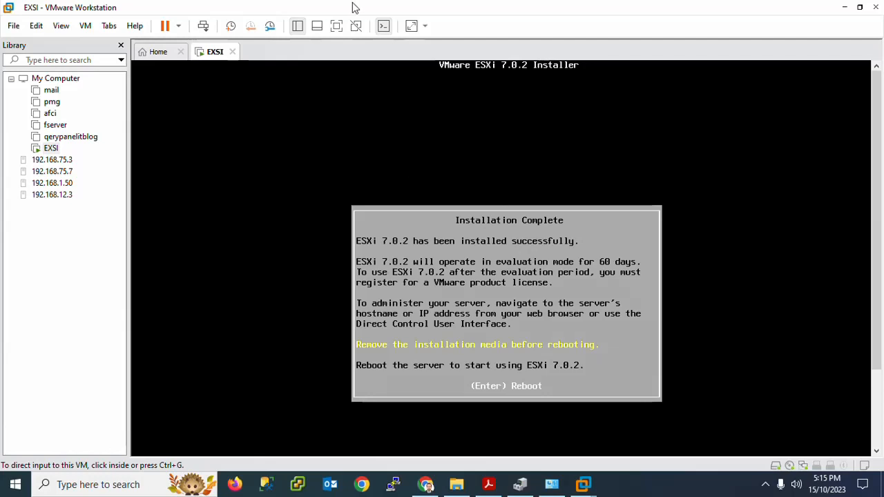
{"action": "left_click", "coordinate": [335, 27]}
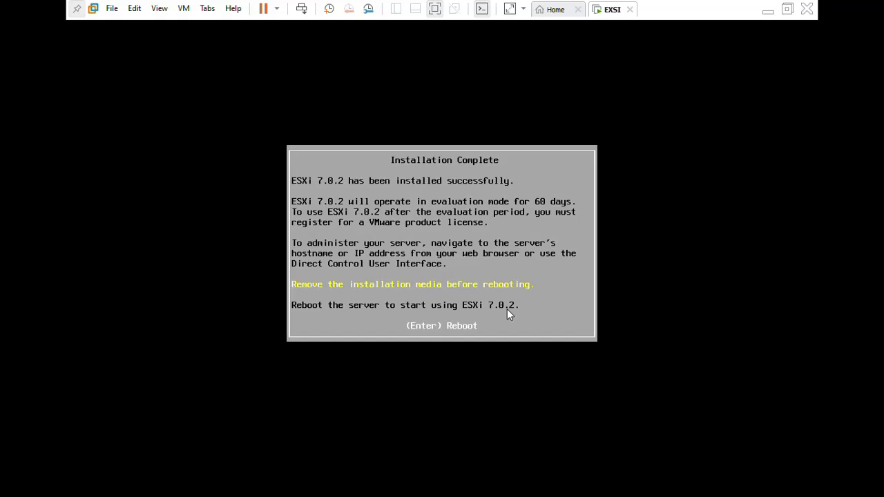
{"action": "key", "text": "Return"}
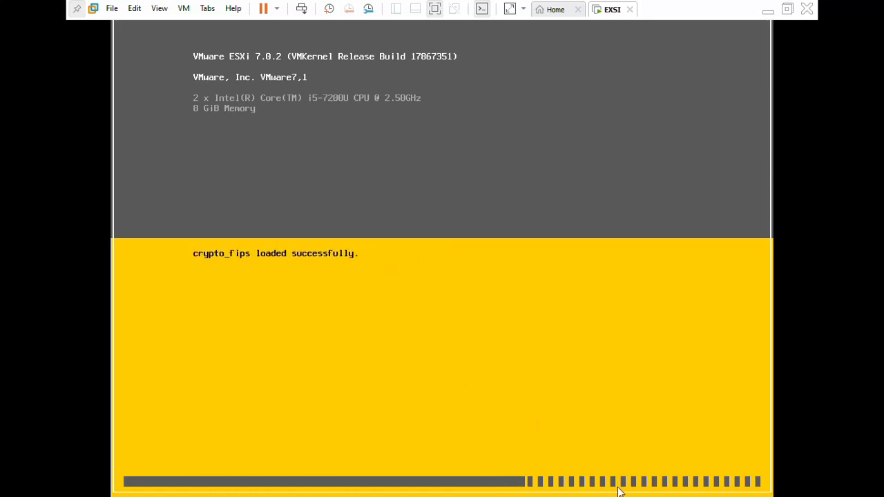
Return the virtual machine to full screen and log in to the ESXi system customization as root with the account password.
{"action": "left_click", "coordinate": [435, 9]}
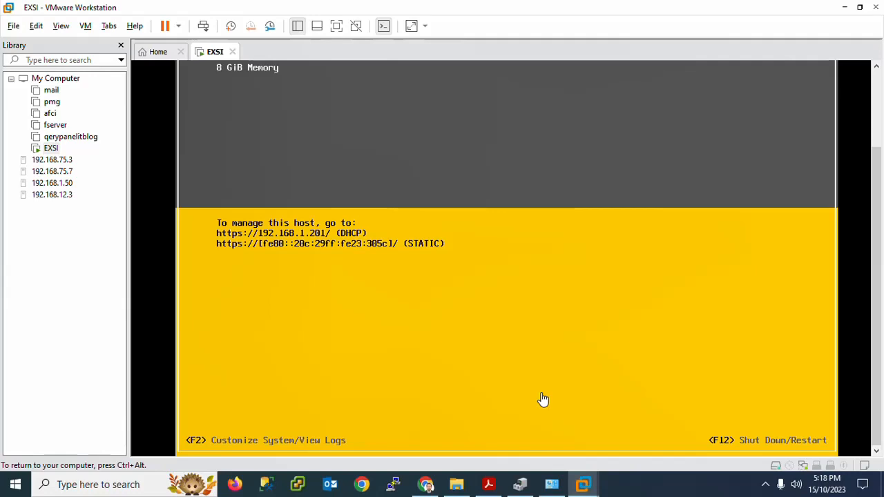
{"action": "key", "text": "ctrl+alt"}
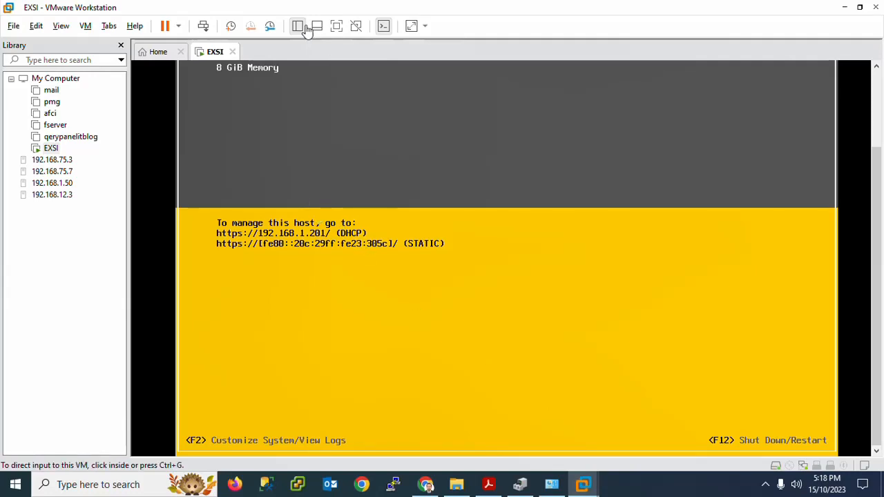
{"action": "left_click", "coordinate": [336, 26]}
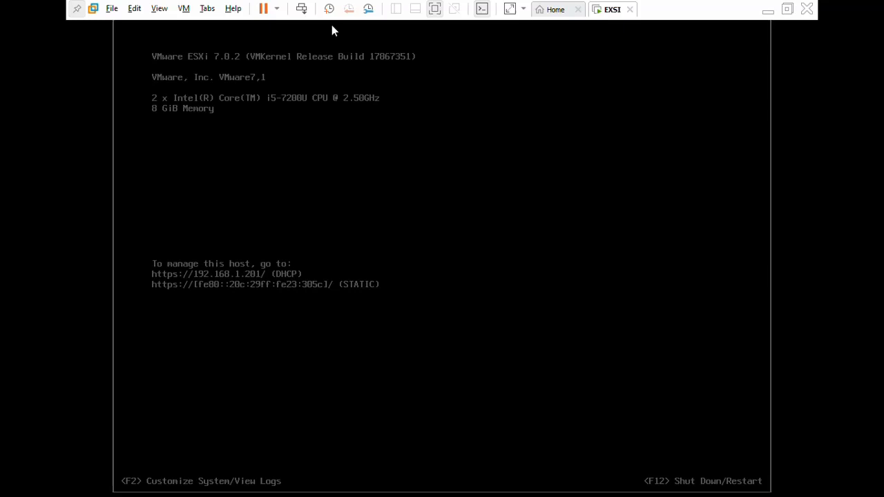
{"action": "key", "text": "F2"}
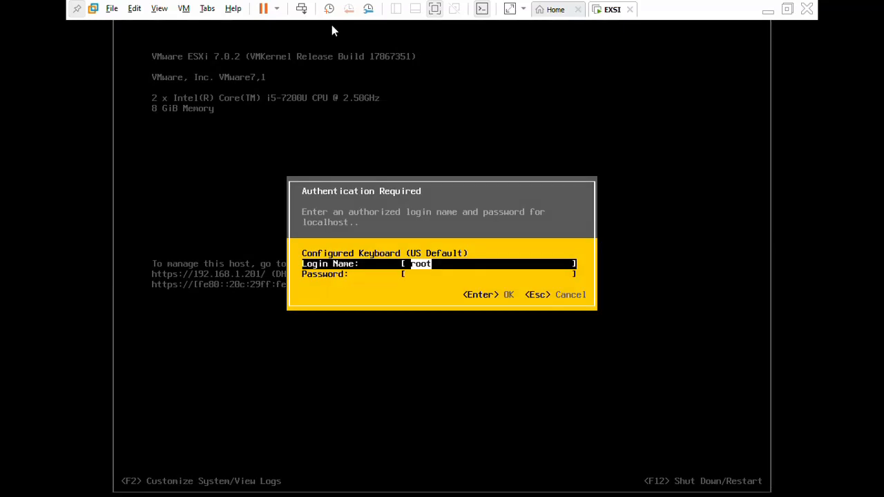
{"action": "key", "text": "Down"}
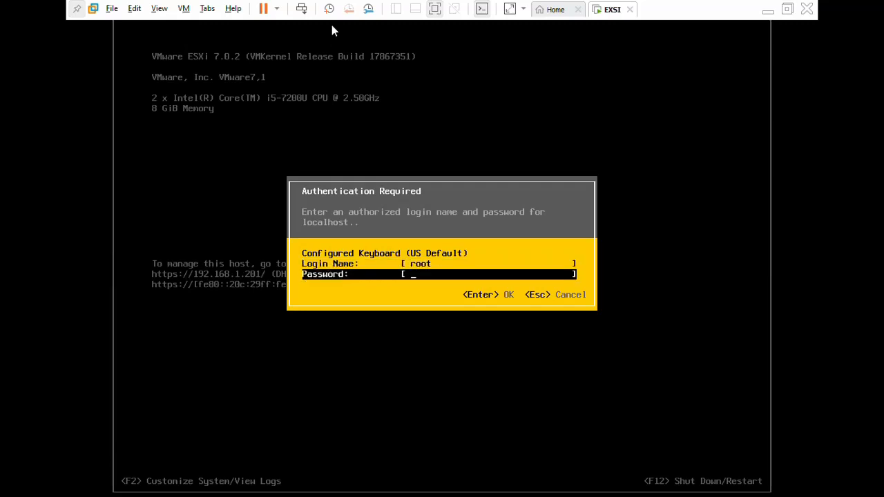
{"action": "type", "text": "*********"}
{"action": "key", "text": "Return"}
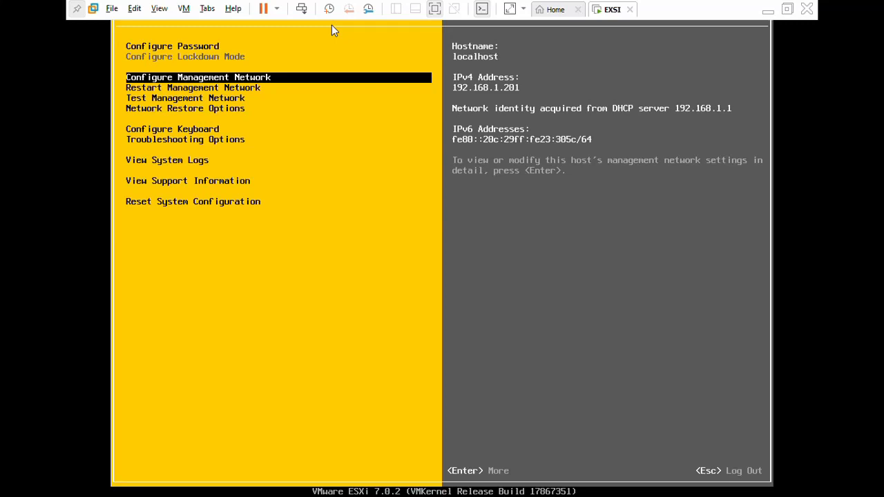
Look through the network options of the system customization and open the management network configuration.
{"action": "key", "text": "Down"}
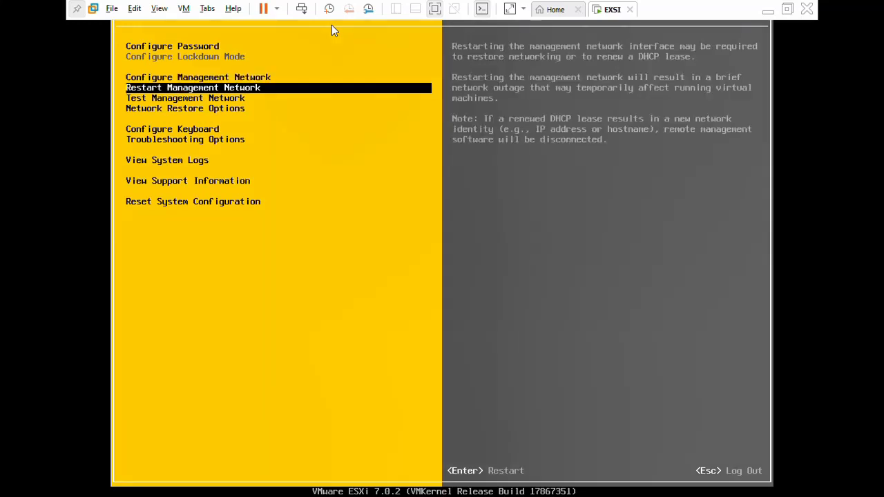
{"action": "key", "text": "Down"}
{"action": "key", "text": "Down"}
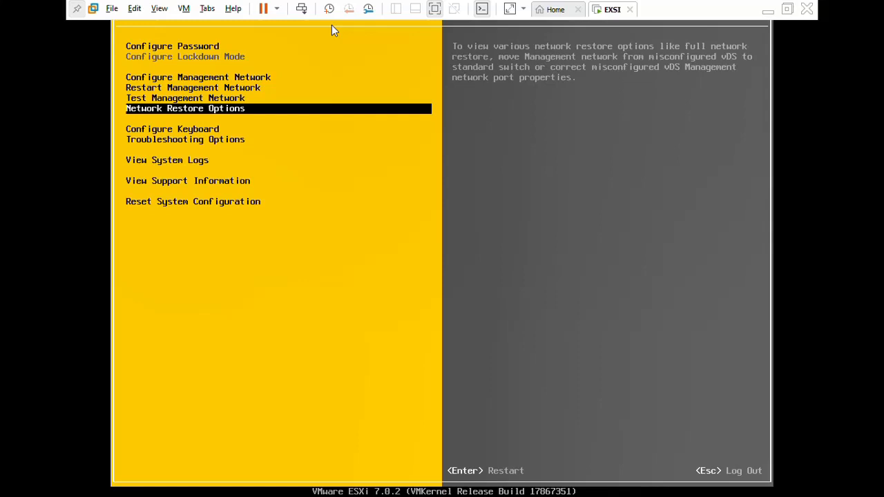
{"action": "key", "text": "Up"}
{"action": "key", "text": "Up"}
{"action": "key", "text": "Up"}
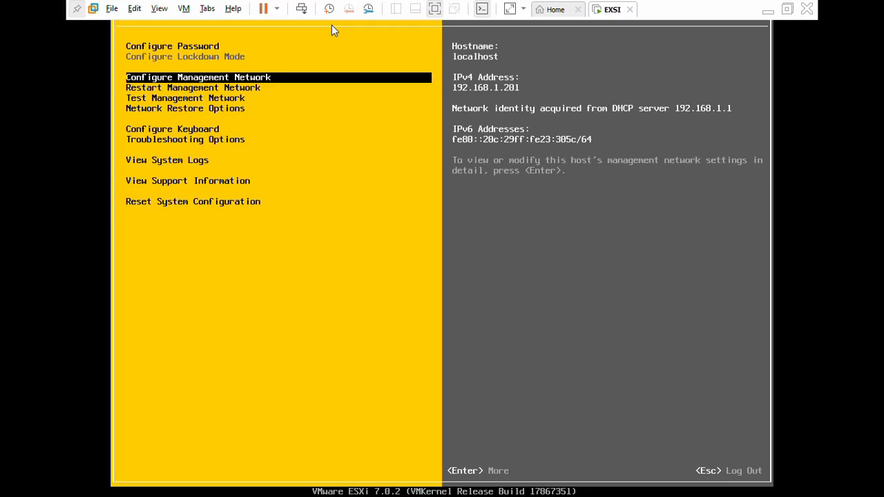
{"action": "key", "text": "Return"}
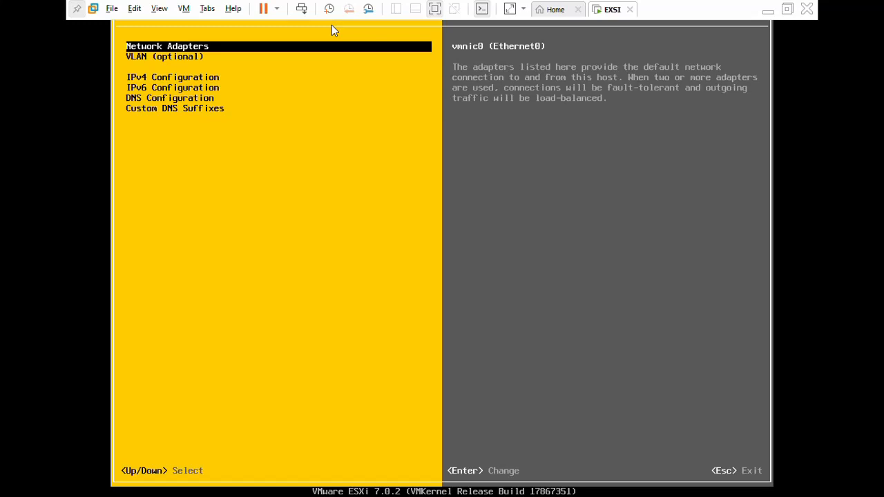
Switch the management network's IPv4 configuration to a static IPv4 address and network configuration.
{"action": "key", "text": "Down"}
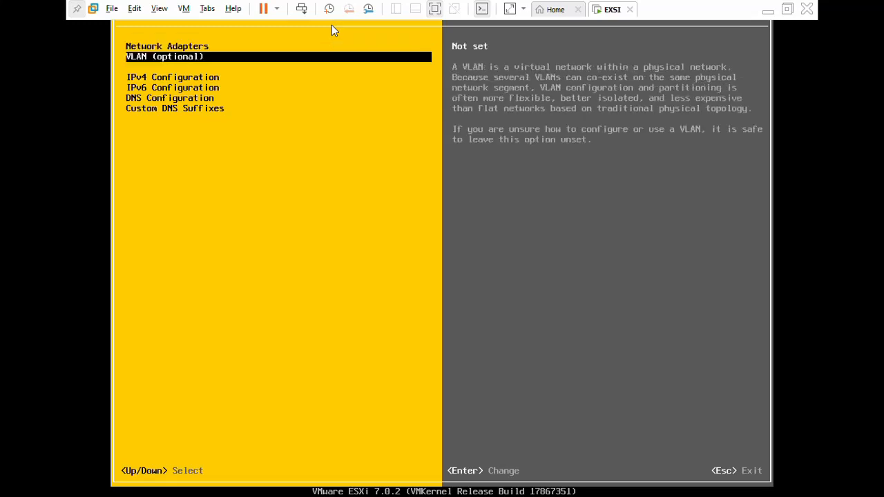
{"action": "key", "text": "Down"}
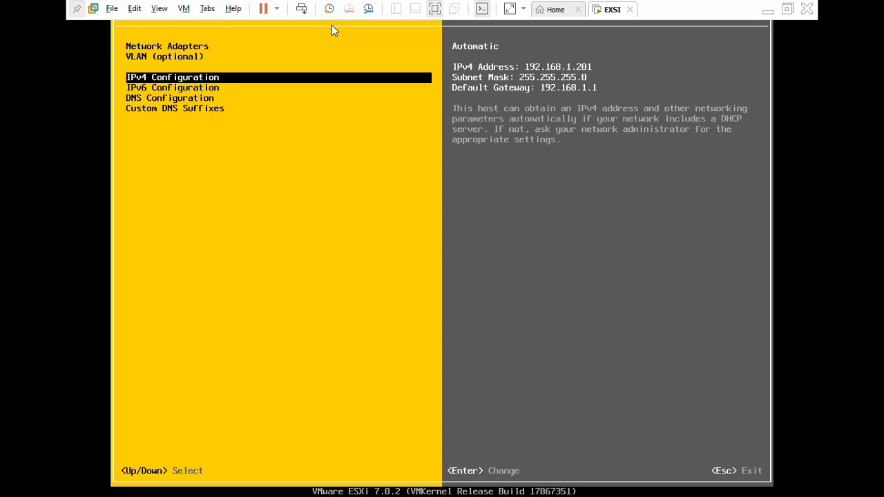
{"action": "key", "text": "Return"}
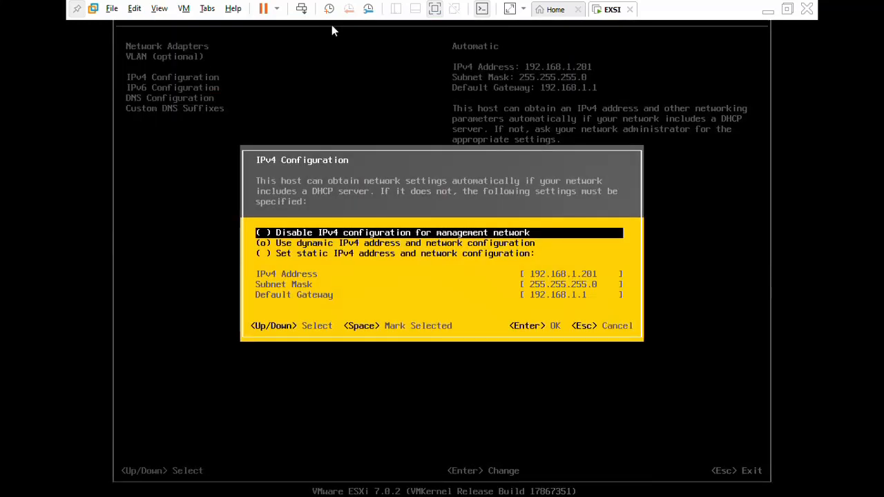
{"action": "key", "text": "space"}
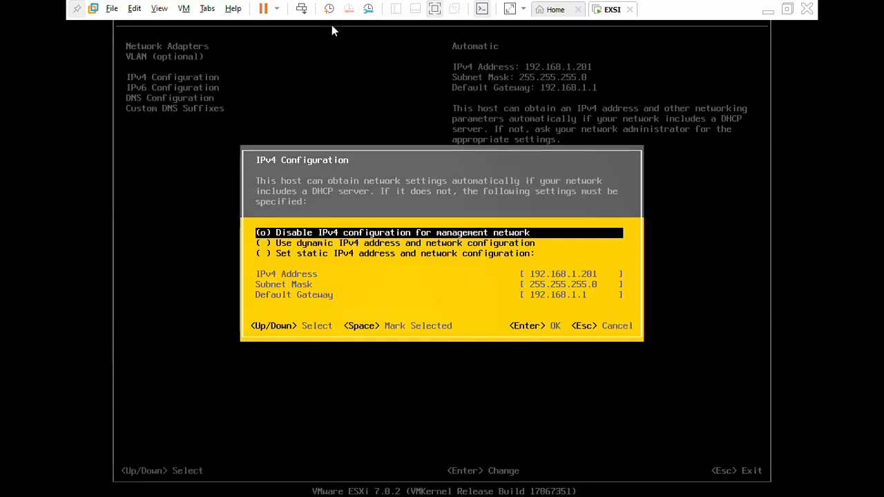
{"action": "key", "text": "Down"}
{"action": "key", "text": "Down"}
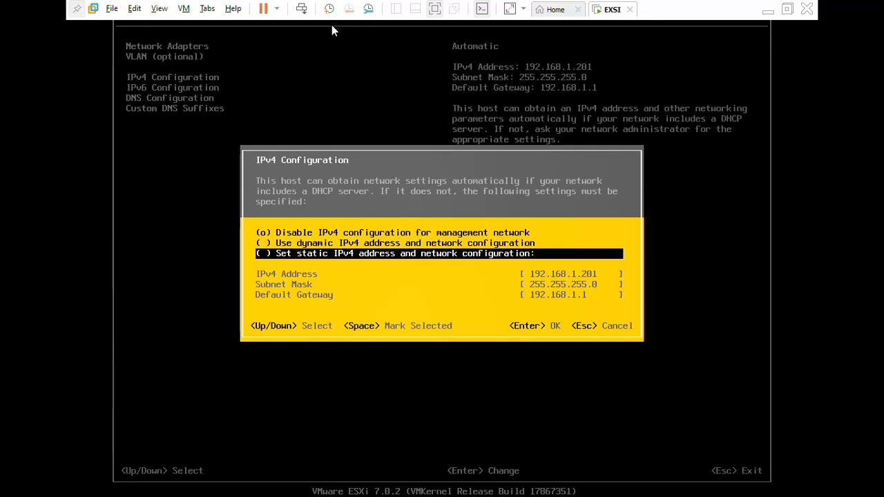
{"action": "key", "text": "space"}
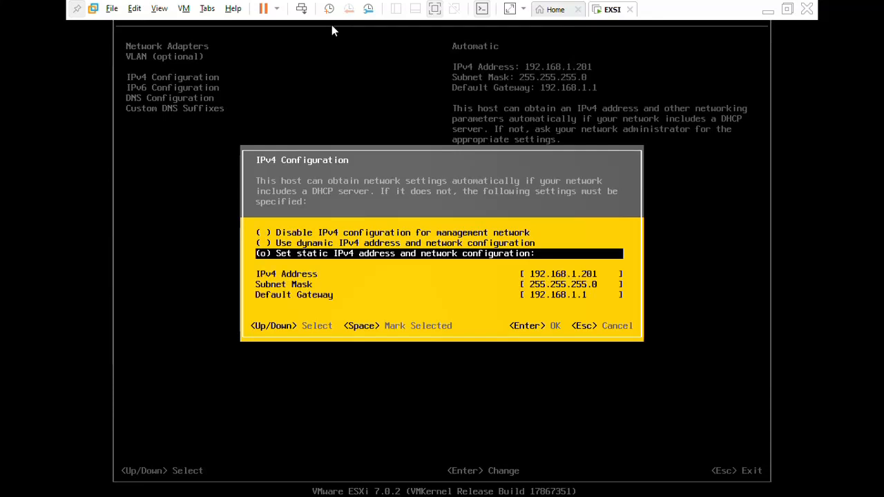
Set the static IPv4 address to 192.168.1.7, keep the existing subnet mask and default gateway, and accept the IPv4 configuration.
{"action": "key", "text": "Down"}
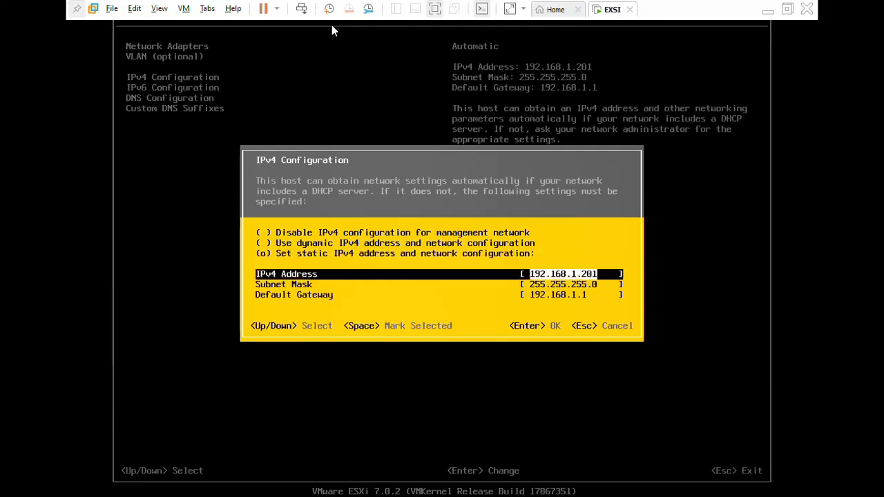
{"action": "key", "text": "Right"}
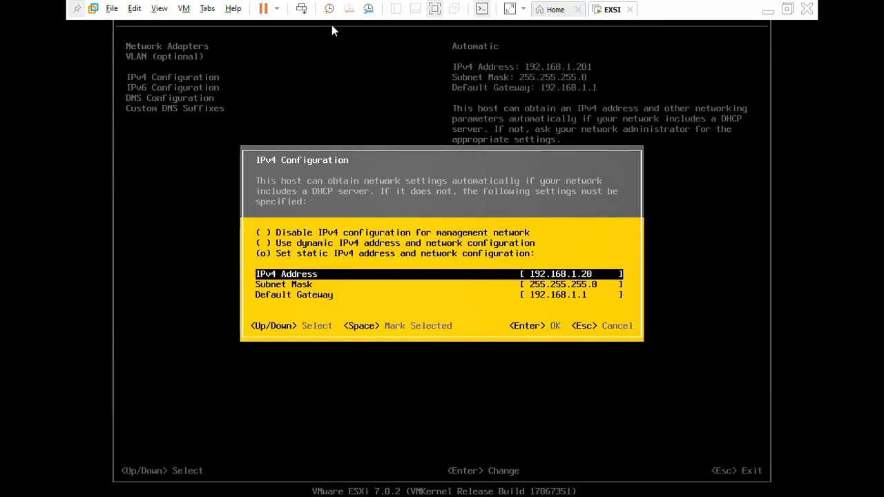
{"action": "key", "text": "BackSpace"}
{"action": "key", "text": "BackSpace"}
{"action": "key", "text": "BackSpace"}
{"action": "type", "text": "2"}
{"action": "key", "text": "BackSpace"}
{"action": "type", "text": "7"}
{"action": "key", "text": "Down"}
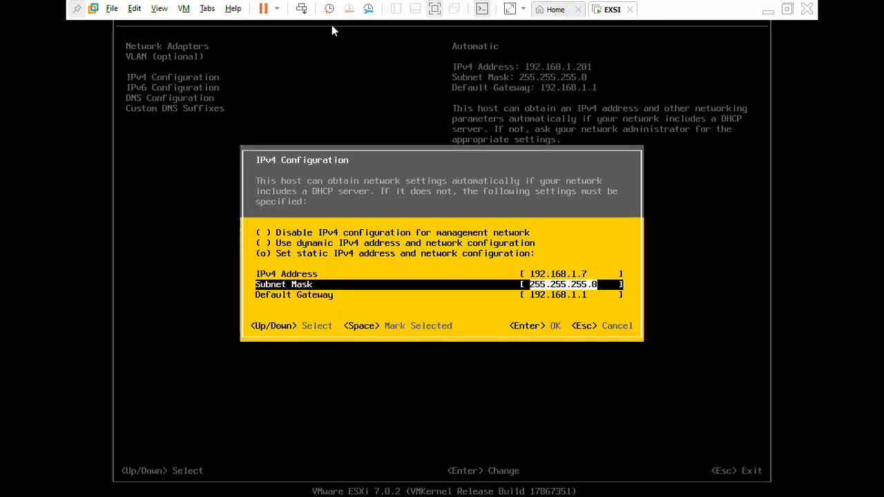
{"action": "key", "text": "Down"}
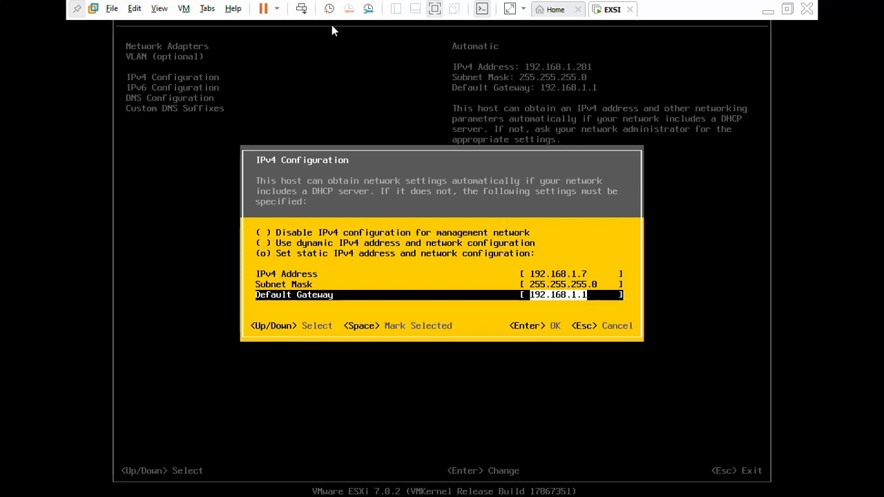
{"action": "key", "text": "Return"}
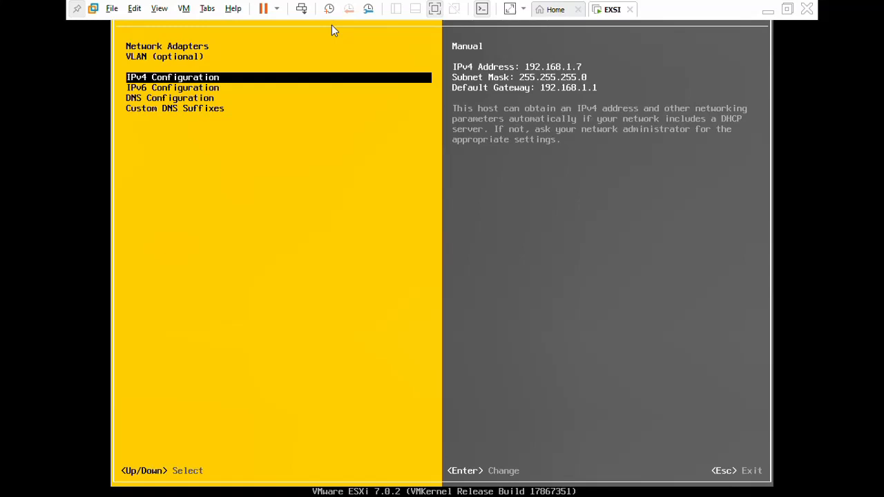
Review the management network's IPv6 configuration options and close them without making changes.
{"action": "key", "text": "Down"}
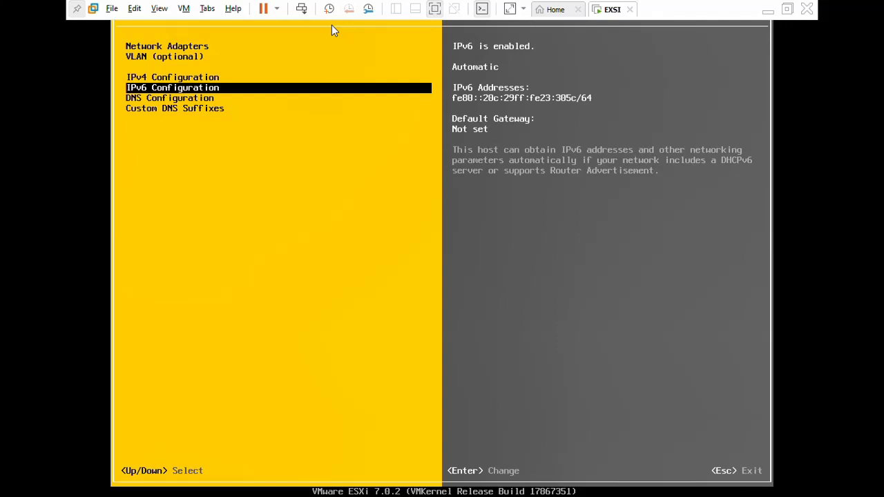
{"action": "key", "text": "Return"}
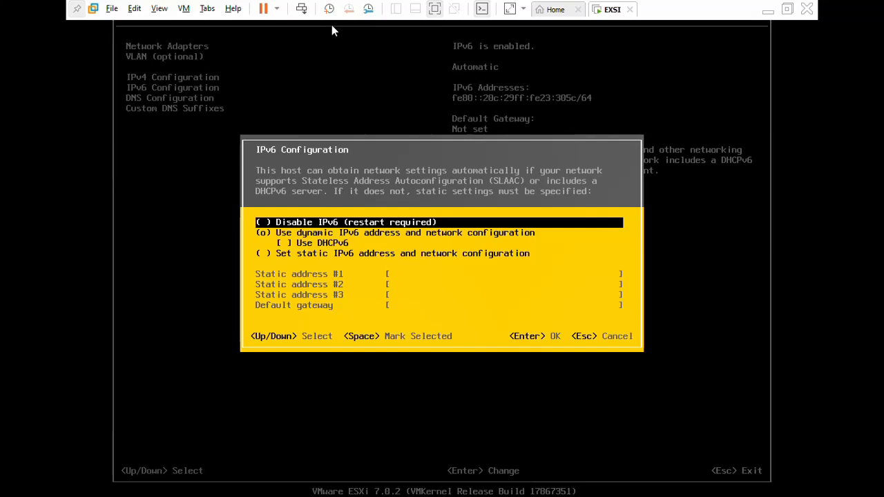
{"action": "key", "text": "Escape"}
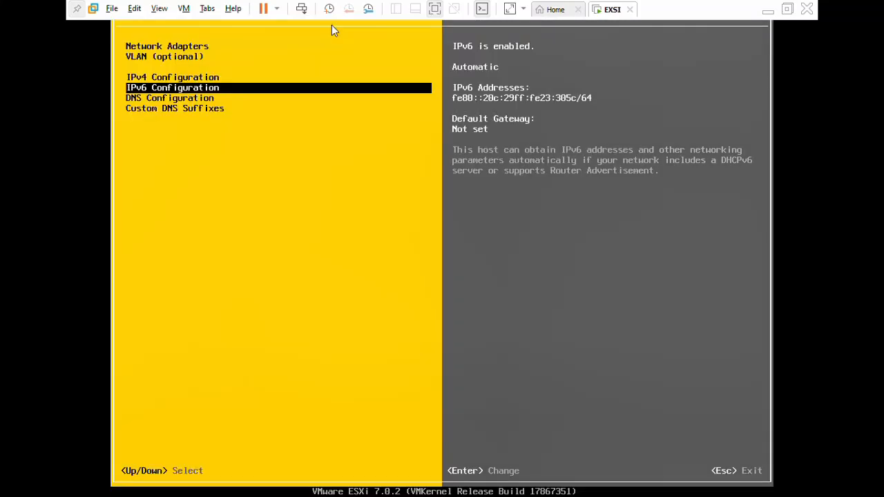
Accept the DNS configuration with automatic server addresses and hostname, and exit the management network configuration, applying the changes.
{"action": "key", "text": "Down"}
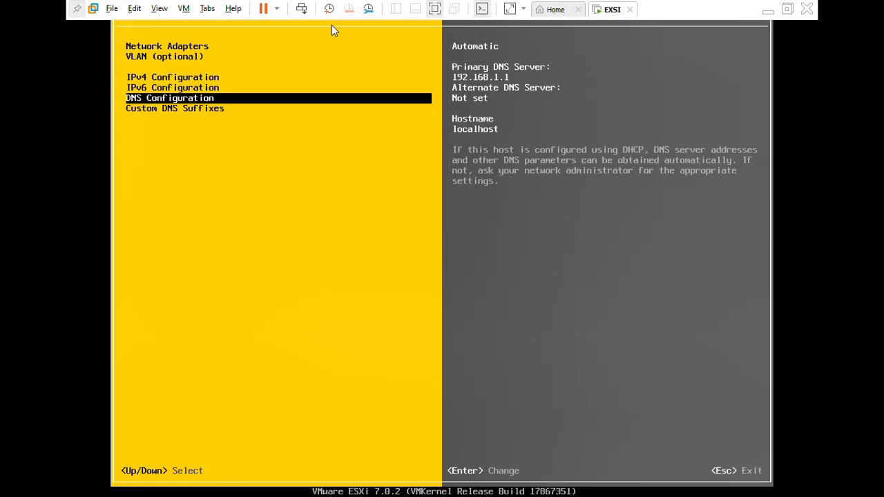
{"action": "key", "text": "Return"}
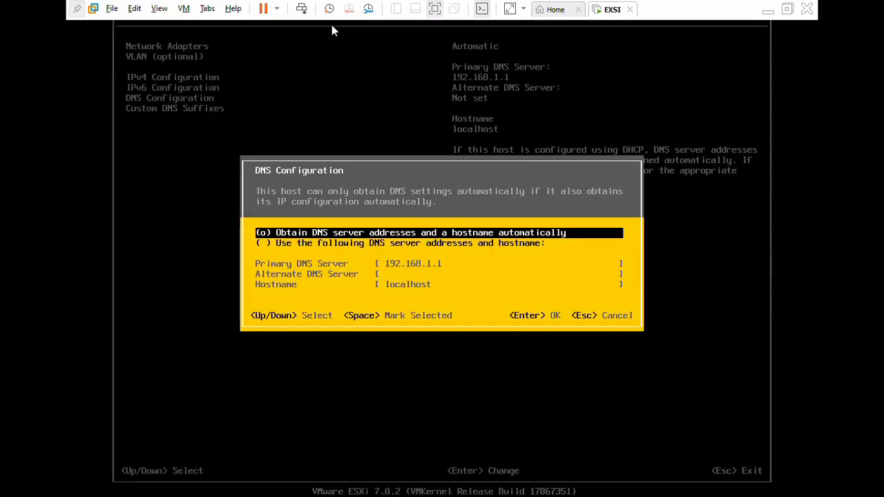
{"action": "key", "text": "Down"}
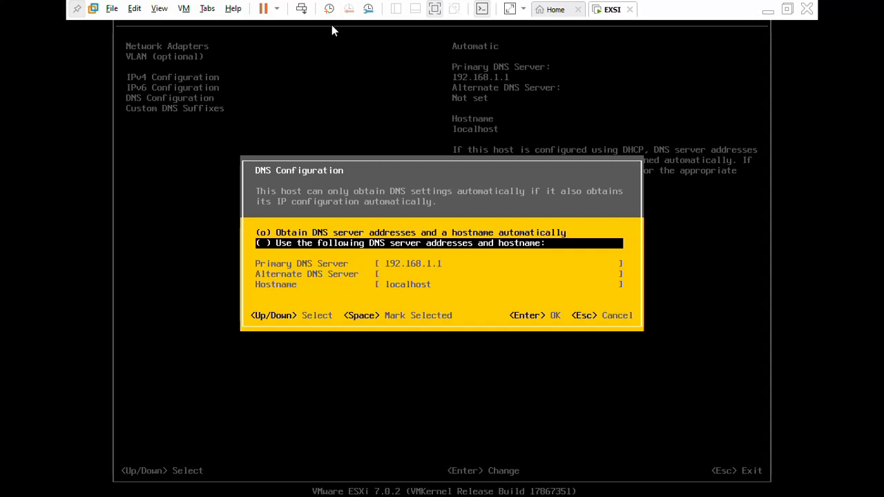
{"action": "key", "text": "Up"}
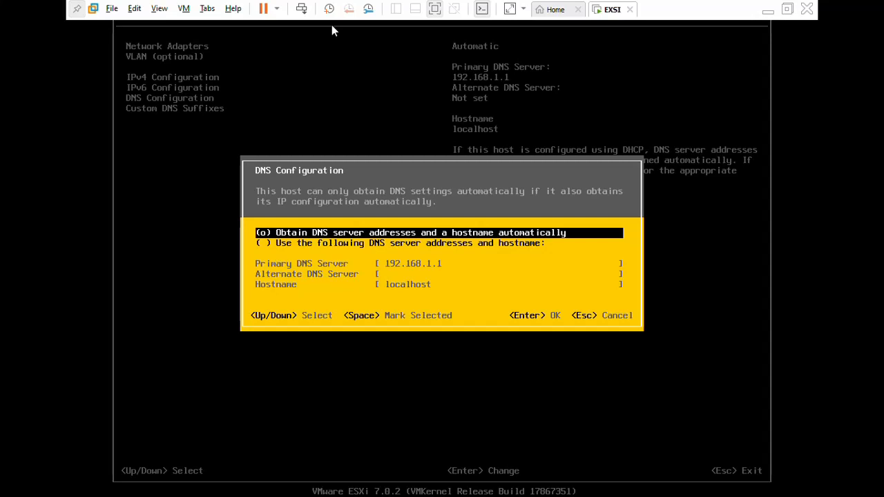
{"action": "key", "text": "Return"}
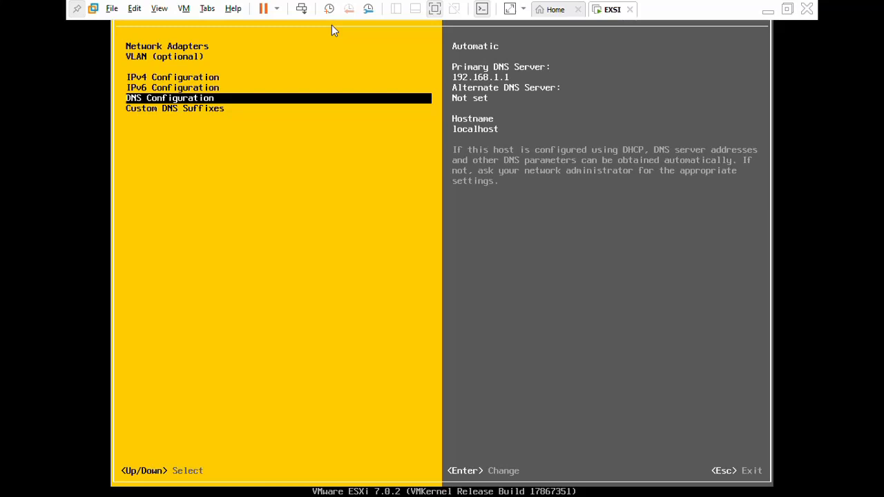
{"action": "key", "text": "Escape"}
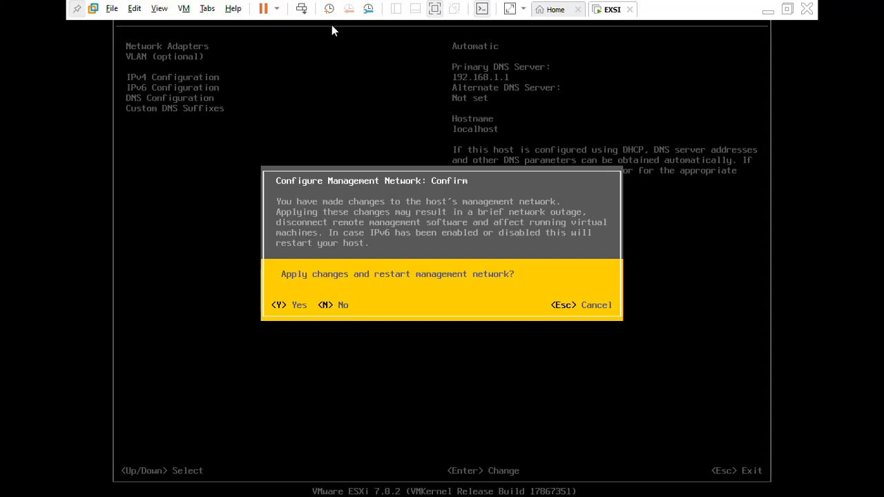
{"action": "key", "text": "Escape"}
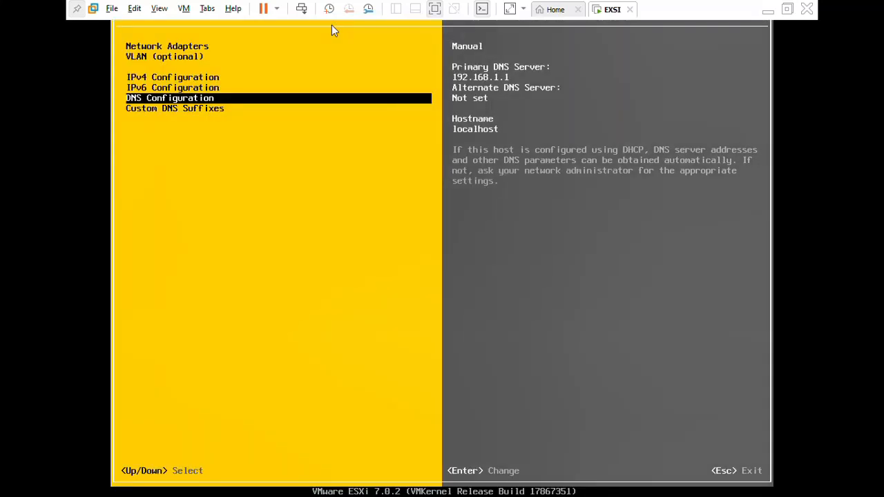
Leave the management network configuration, look over the remaining system customization options, and log out to the ESXi console's start screen.
{"action": "key", "text": "Escape"}
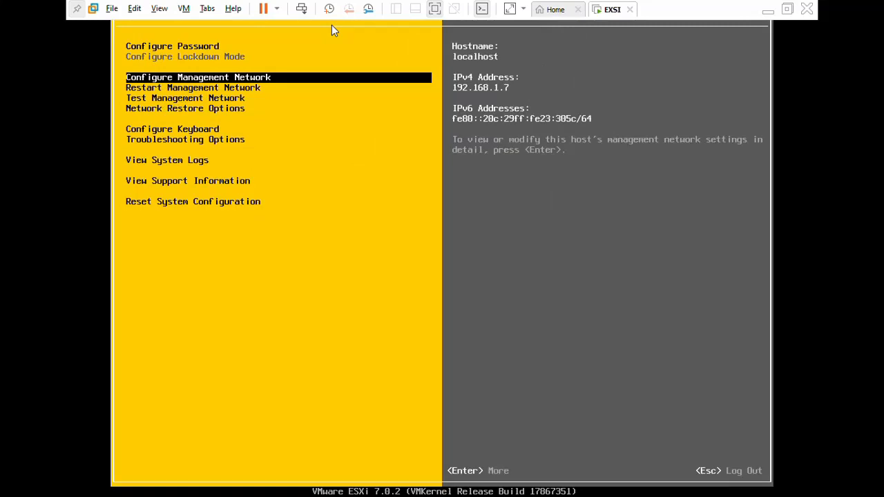
{"action": "key", "text": "Down"}
{"action": "key", "text": "Down"}
{"action": "key", "text": "Down"}
{"action": "key", "text": "Down"}
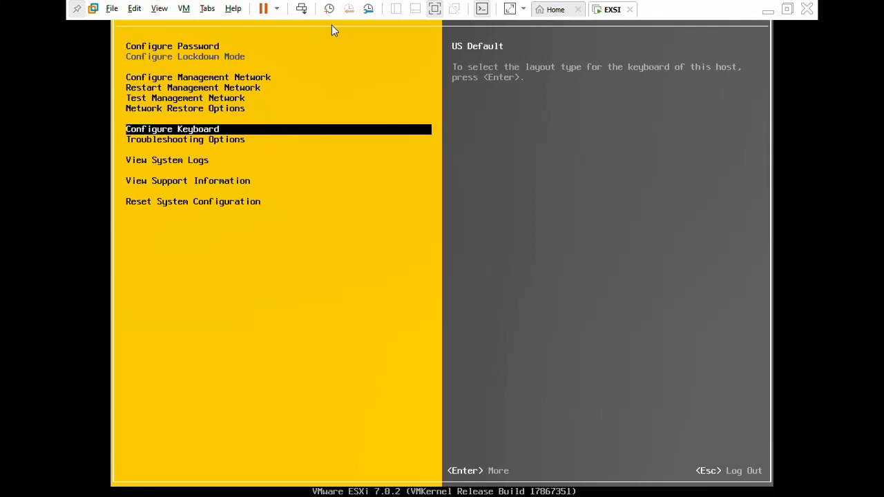
{"action": "key", "text": "Escape"}
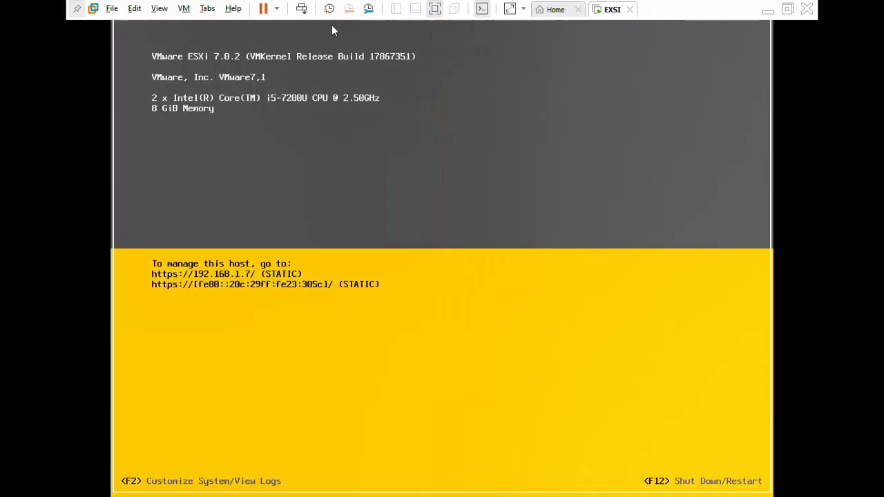
Leave full-screen mode, close the vSphere Client login window, and compare the EXSI console's management address with the 192.168.1.3 host summary.
{"action": "left_click", "coordinate": [434, 10]}
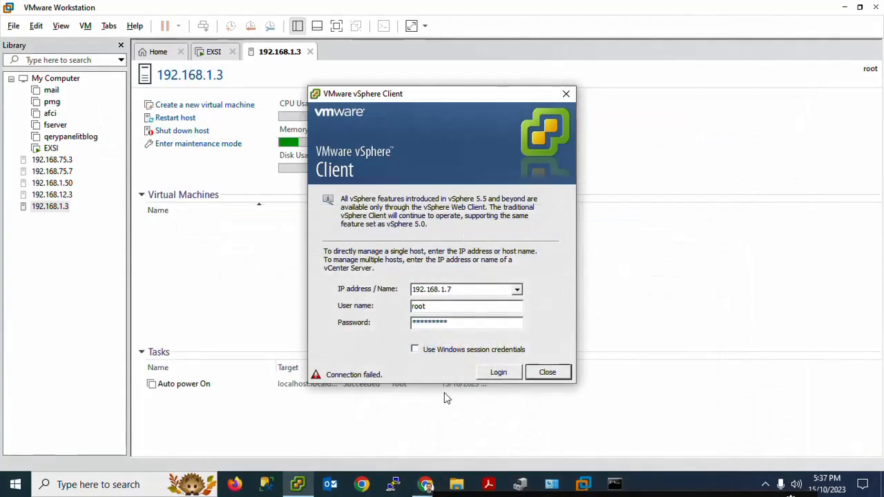
{"action": "left_click", "coordinate": [559, 97]}
{"action": "left_click", "coordinate": [211, 54]}
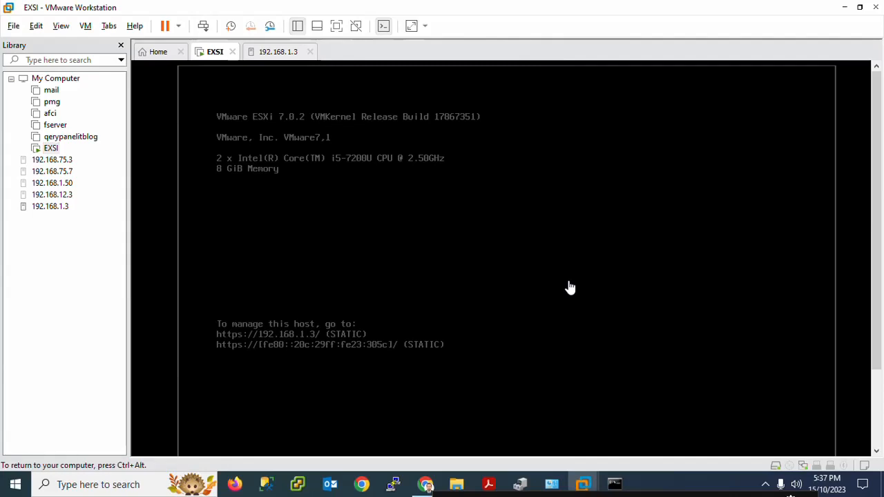
{"action": "key", "text": "ctrl+alt"}
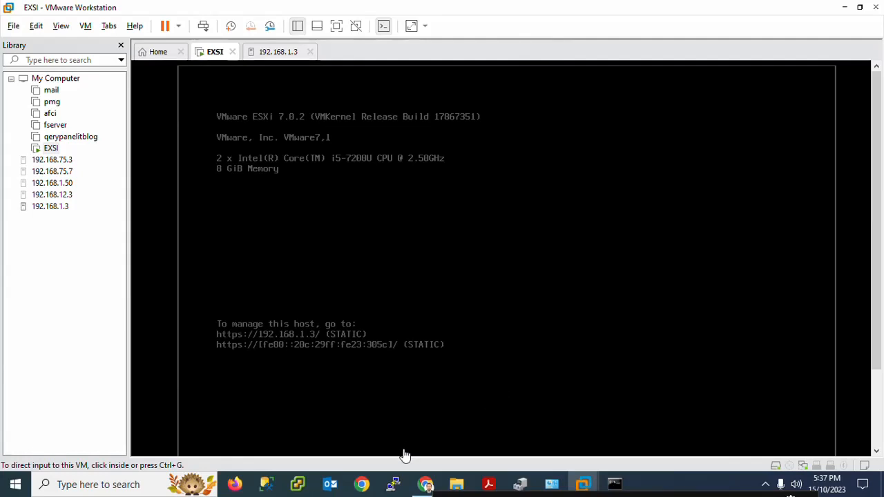
{"action": "mouse_move", "coordinate": [426, 487]}
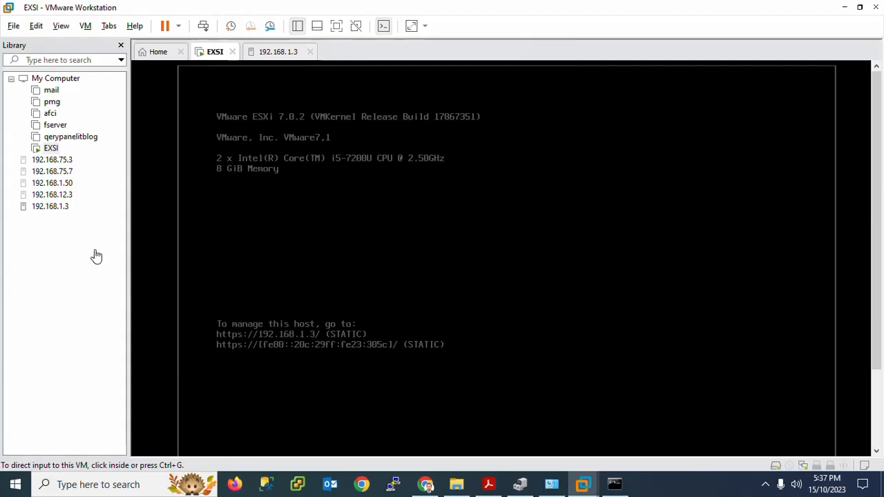
{"action": "left_click", "coordinate": [52, 213]}
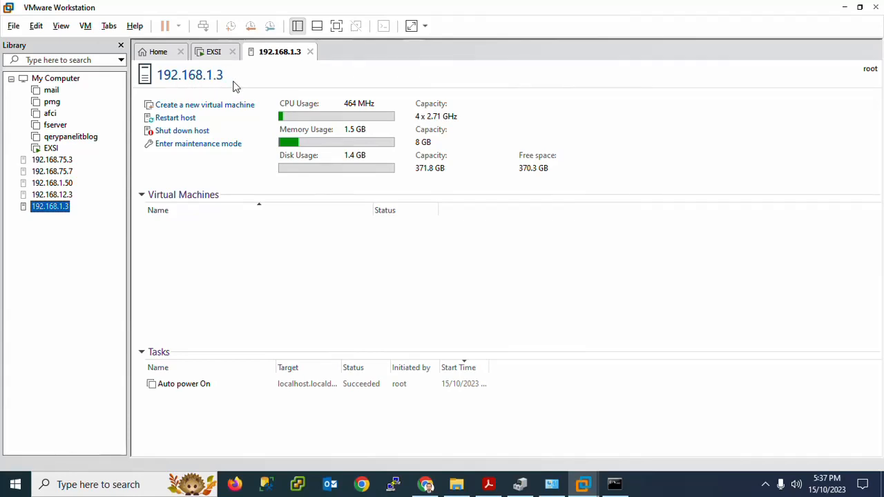
Switch to Google Chrome and open the ESXi host's web login page at 192.168.1.3.
{"action": "left_click", "coordinate": [424, 488]}
{"action": "type", "text": "1"}
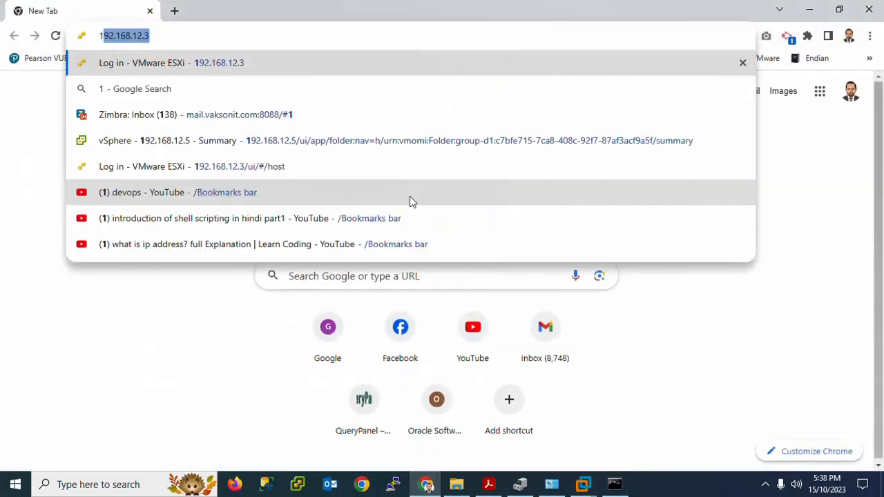
{"action": "type", "text": "92.168.12.3"}
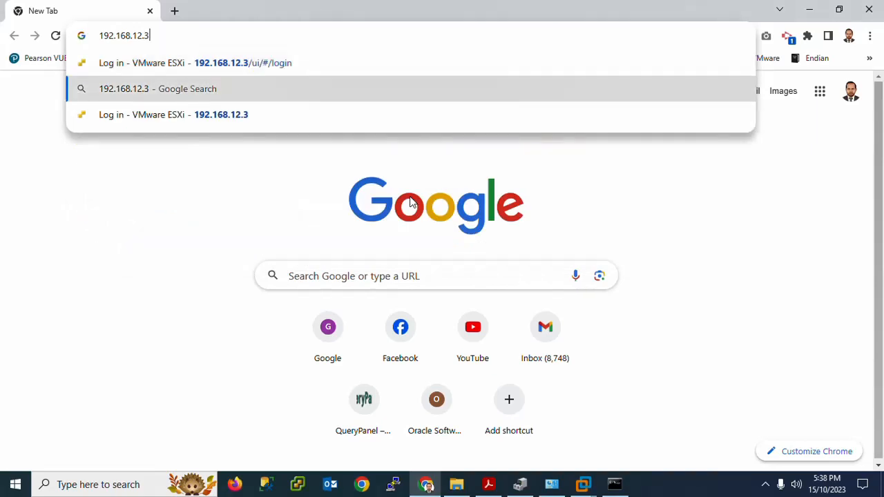
{"action": "key", "text": "Up"}
{"action": "key", "text": "Left"}
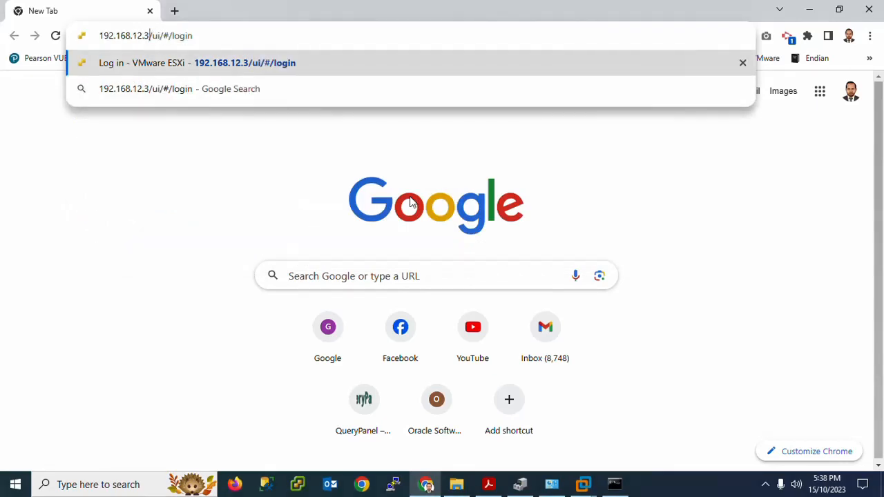
{"action": "key", "text": "Left"}
{"action": "key", "text": "BackSpace"}
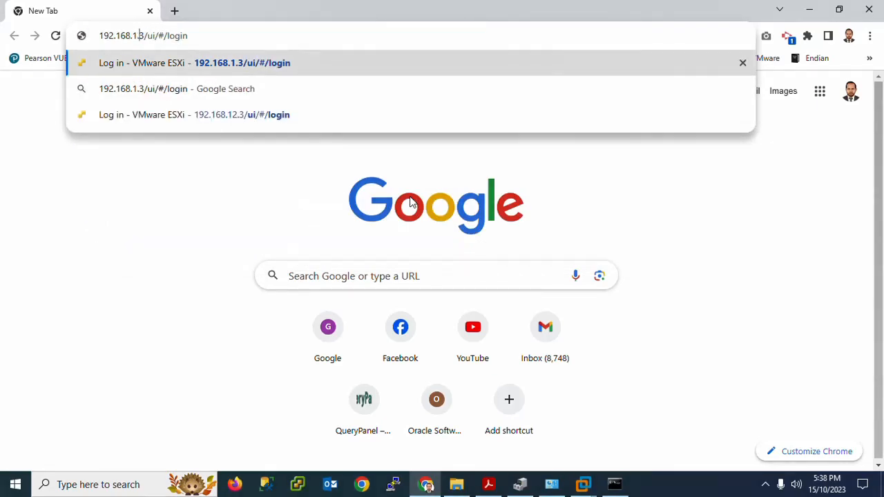
{"action": "key", "text": "Right"}
{"action": "key", "text": "Right"}
{"action": "key", "text": "Right"}
{"action": "key", "text": "Right"}
{"action": "key", "text": "Right"}
{"action": "key", "text": "Right"}
{"action": "key", "text": "Right"}
{"action": "key", "text": "Right"}
{"action": "key", "text": "End"}
{"action": "key", "text": "BackSpace"}
{"action": "key", "text": "BackSpace"}
{"action": "key", "text": "BackSpace"}
{"action": "key", "text": "BackSpace"}
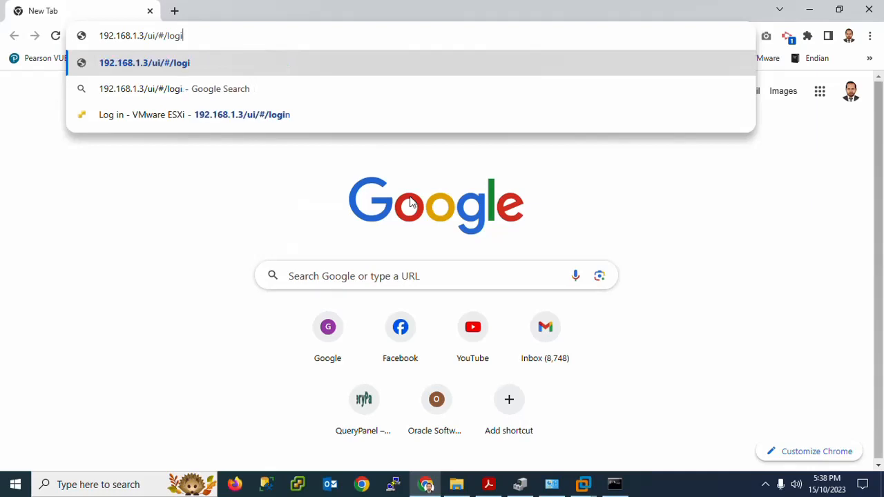
{"action": "key", "text": "BackSpace"}
{"action": "key", "text": "BackSpace"}
{"action": "key", "text": "BackSpace"}
{"action": "key", "text": "BackSpace"}
{"action": "key", "text": "BackSpace"}
{"action": "key", "text": "BackSpace"}
{"action": "key", "text": "BackSpace"}
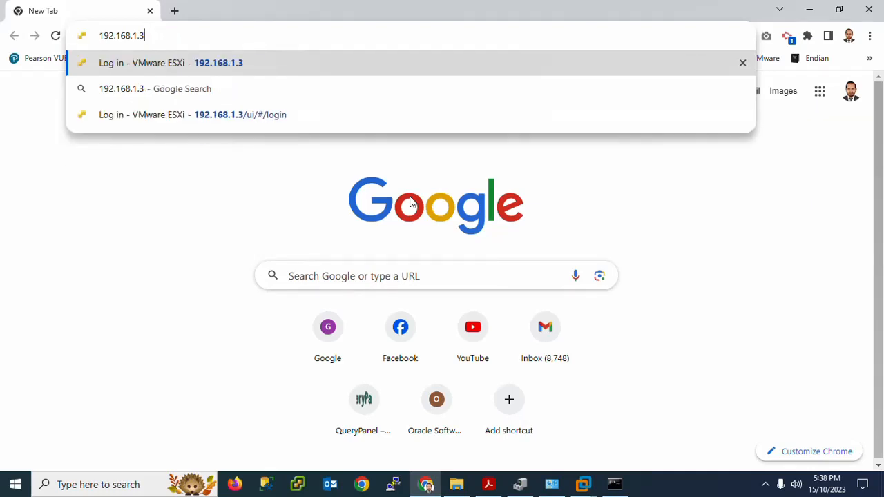
{"action": "key", "text": "Return"}
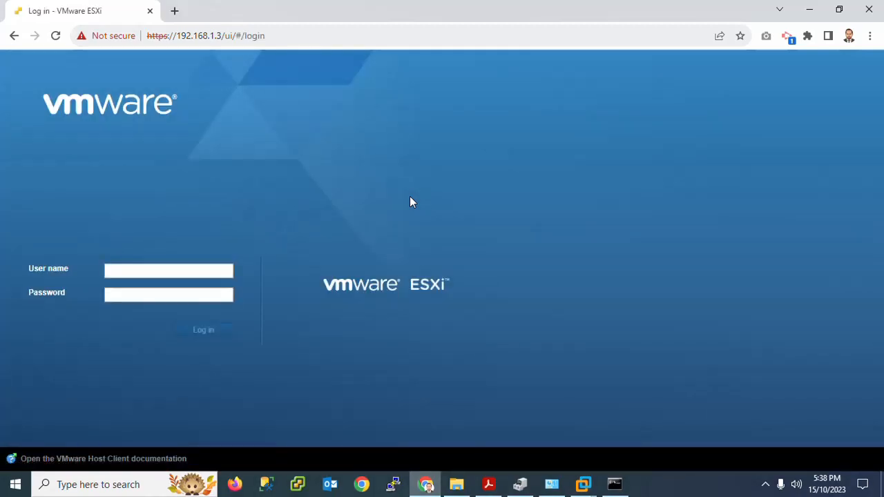
Log in to the ESXi host as root with the account password, and accept the Customer Experience Improvement Program dialog, keeping participation enabled.
{"action": "type", "text": "root"}
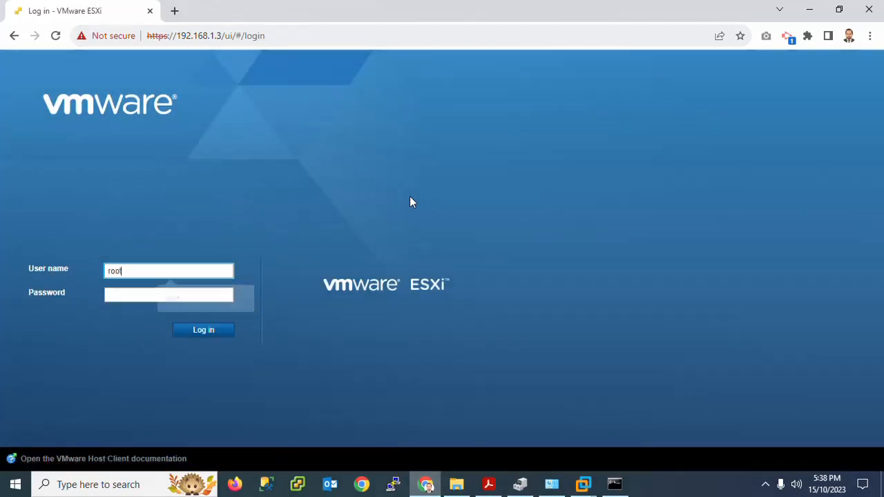
{"action": "key", "text": "Tab"}
{"action": "type", "text": "P*******"}
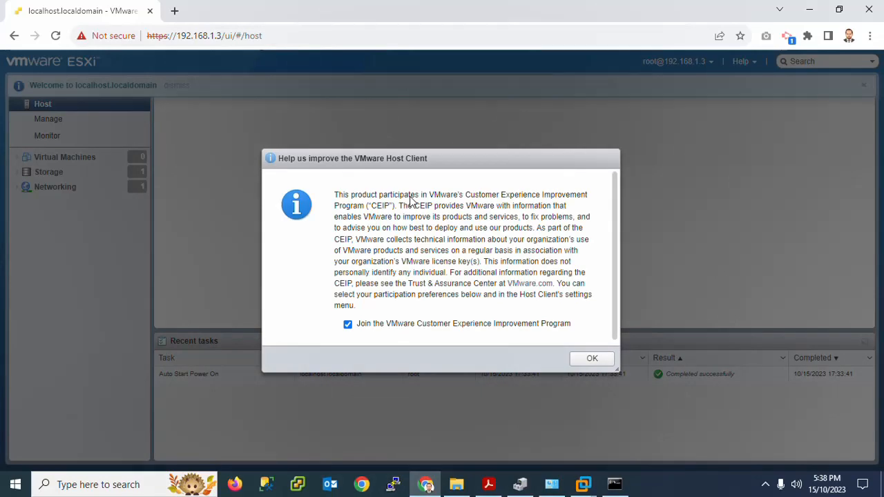
{"action": "left_click", "coordinate": [587, 360]}
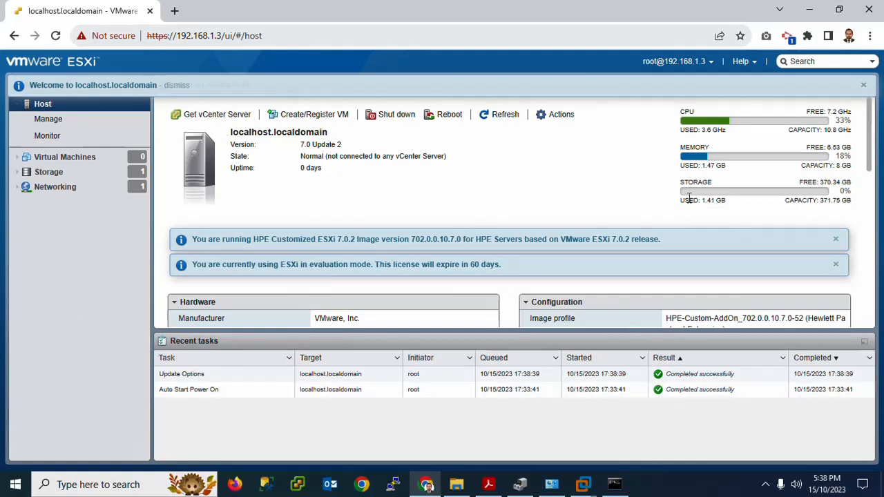
Examine the host's used storage, its ESXi version and the available host actions.
{"action": "left_click_drag", "start_coordinate": [682, 200], "coordinate": [725, 200]}
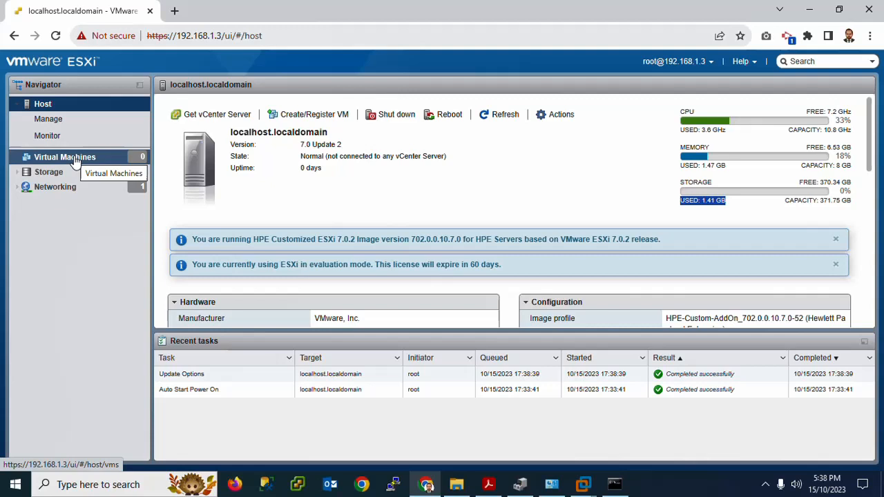
{"action": "left_click", "coordinate": [311, 143]}
{"action": "triple_click", "coordinate": [311, 143]}
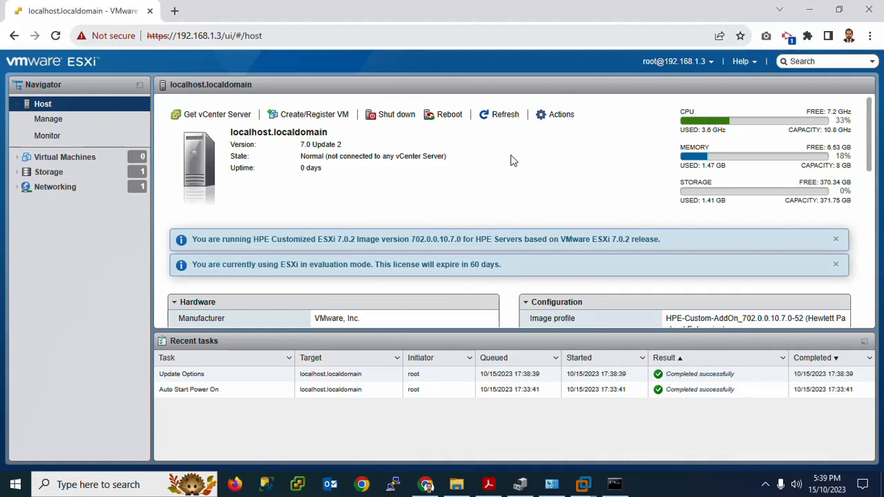
{"action": "left_click", "coordinate": [549, 121]}
{"action": "left_click", "coordinate": [549, 120]}
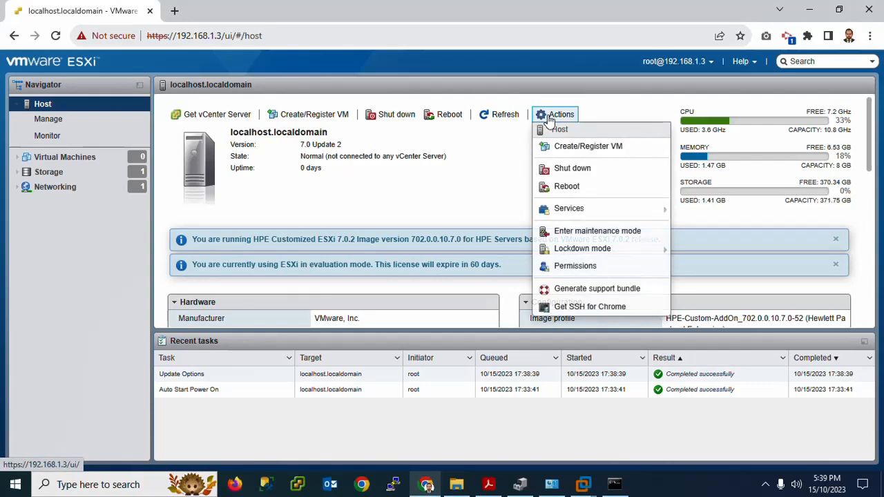
{"action": "mouse_move", "coordinate": [562, 212]}
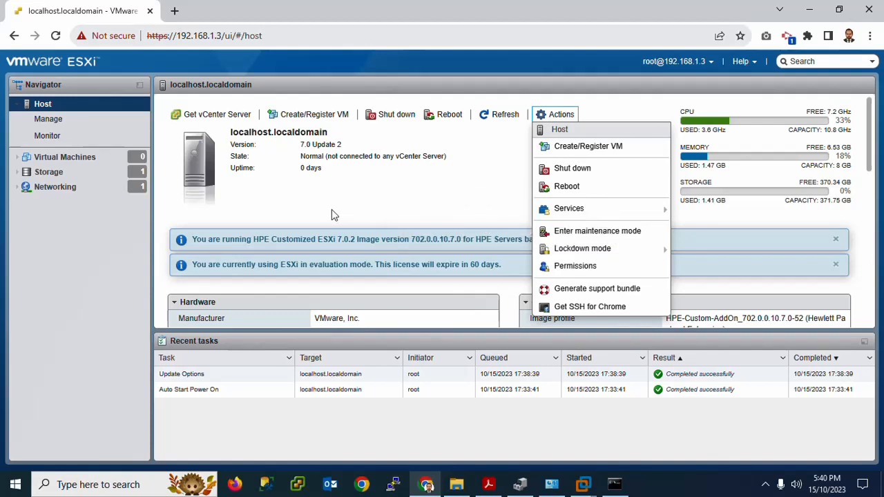
Review the host's virtual machine list, networking port groups and storage datastores.
{"action": "left_click", "coordinate": [40, 164]}
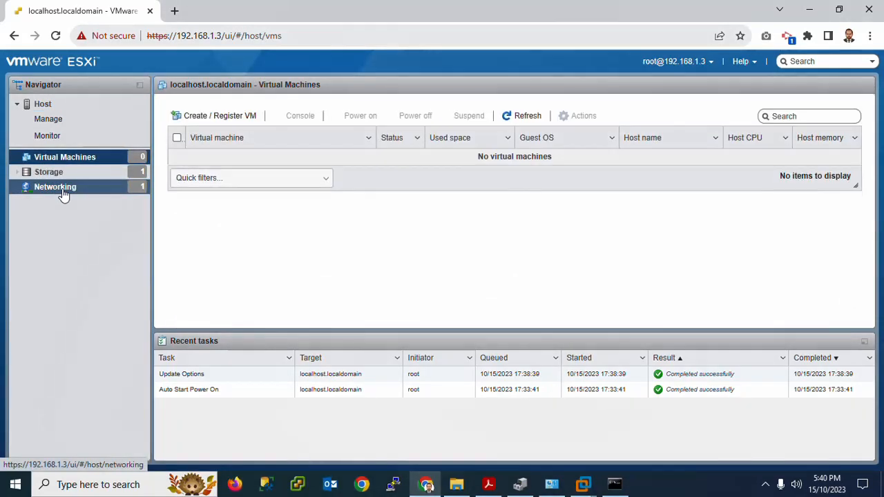
{"action": "left_click", "coordinate": [63, 194]}
{"action": "left_click", "coordinate": [38, 176]}
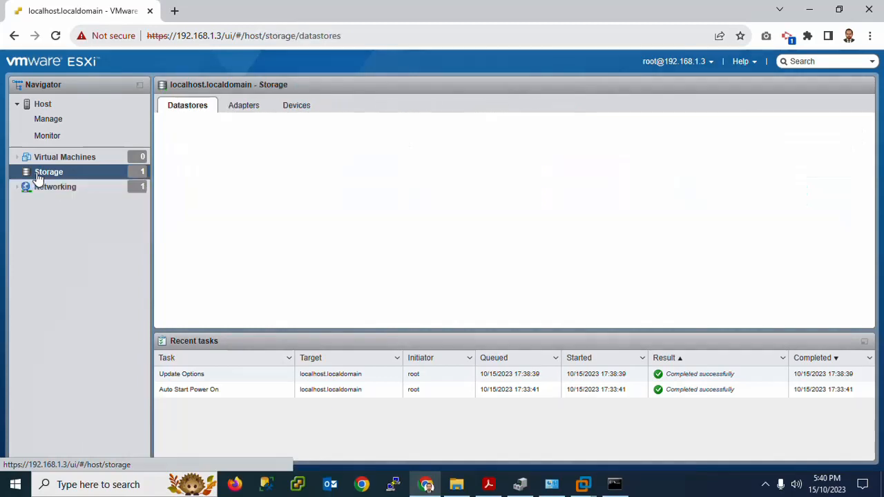
{"action": "left_click", "coordinate": [42, 186]}
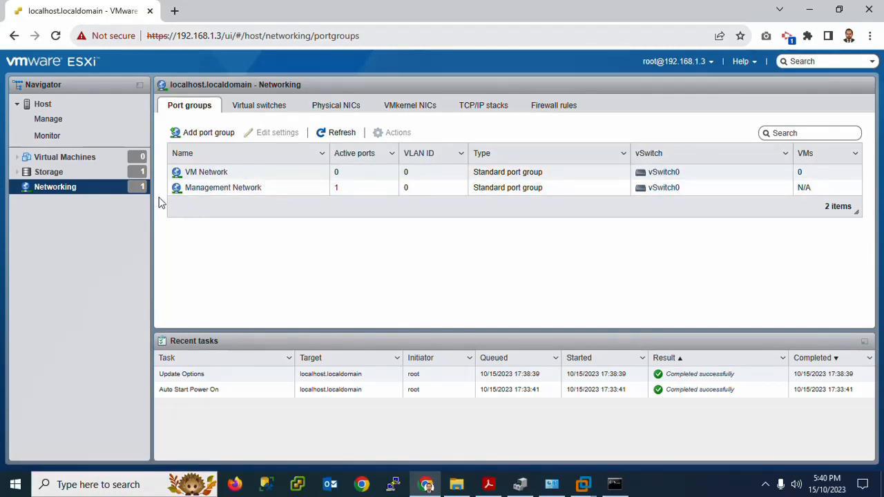
{"action": "left_click", "coordinate": [45, 174]}
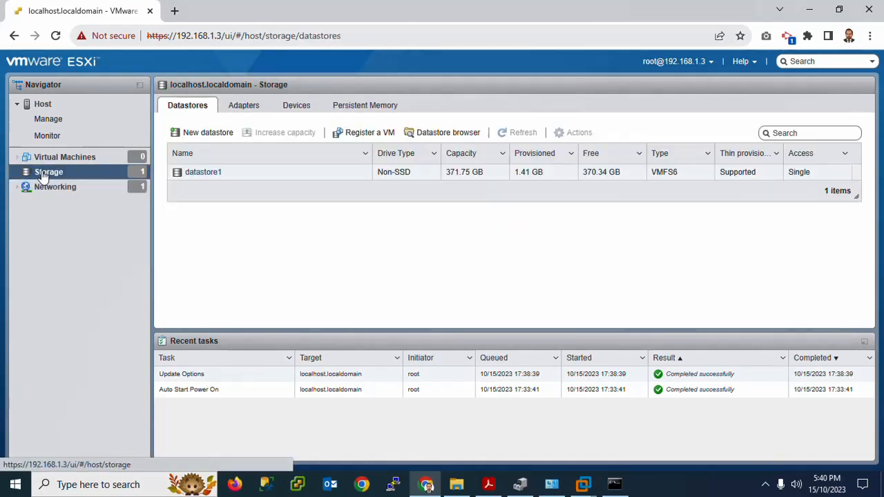
Start the wizard for creating or registering a virtual machine from the host's virtual machine list.
{"action": "left_click", "coordinate": [82, 158]}
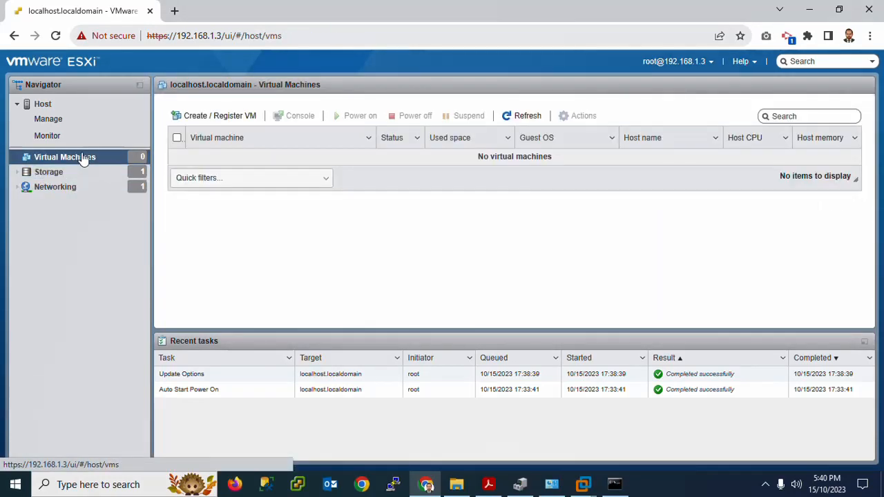
{"action": "left_click", "coordinate": [235, 119]}
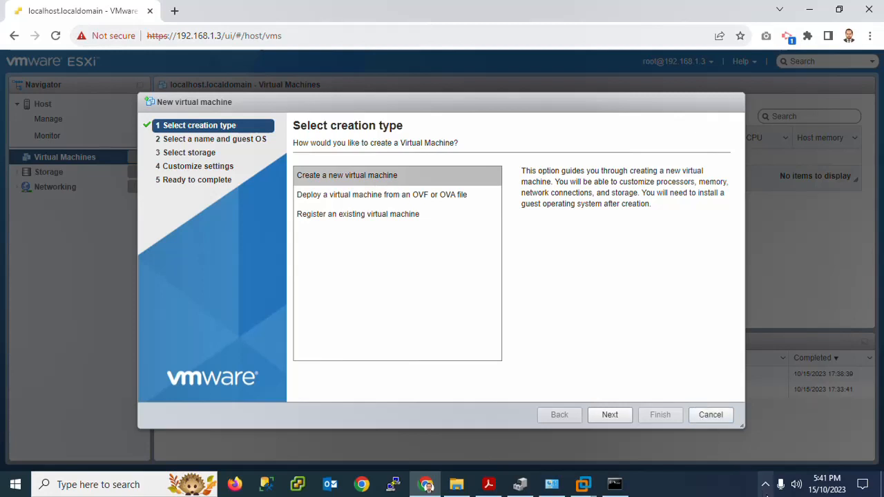
{"action": "left_click", "coordinate": [764, 485]}
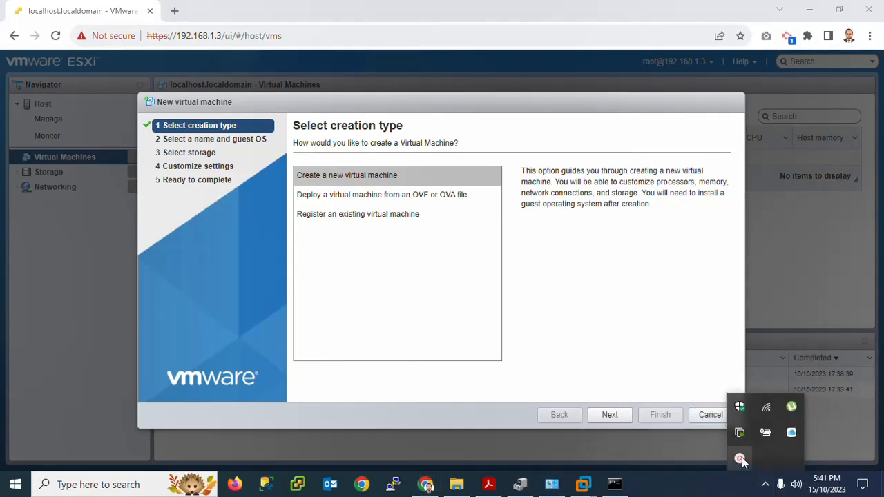